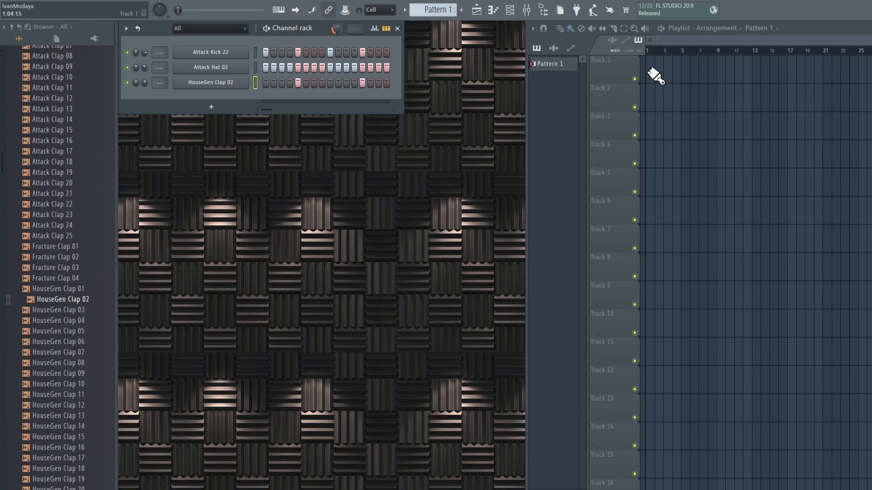
Paint four consecutive Pattern 1 clips on Track 1 of the playlist, covering bars 1 to 4
left_click_drag(653, 75, 684, 79)
scroll(657, 53, "up", 5)
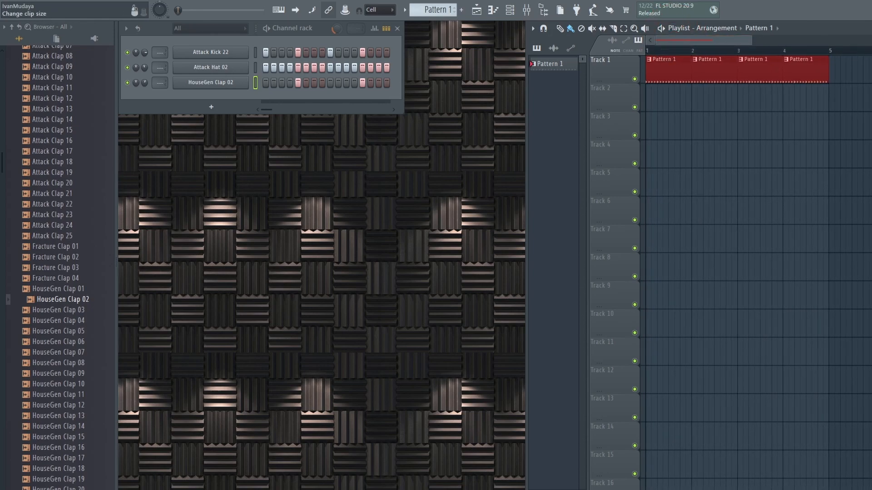
scroll(691, 69, "up", 2)
Solo the Attack Kick 22 channel in the channel rack
left_click(317, 28)
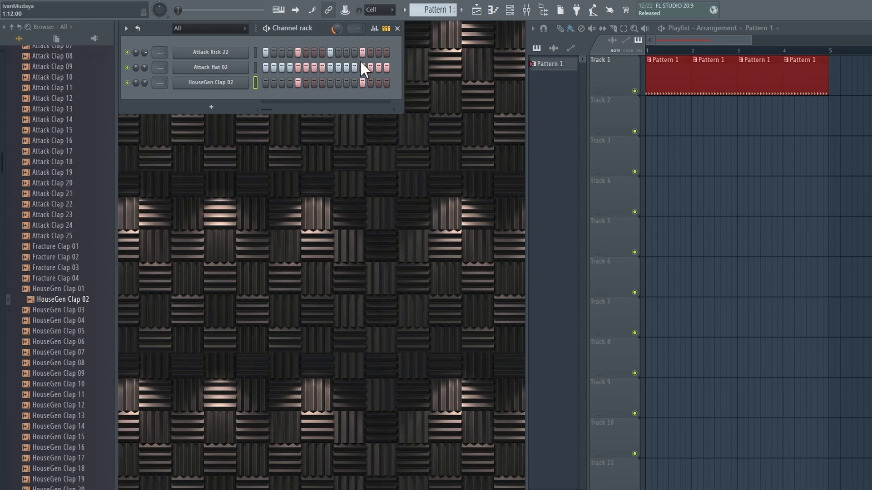
left_click(210, 52)
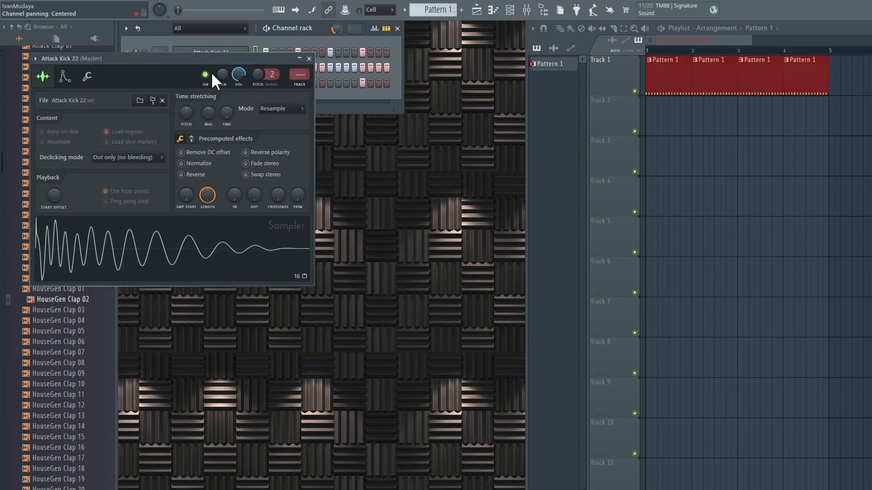
left_click_drag(205, 63, 361, 136)
right_click(128, 53)
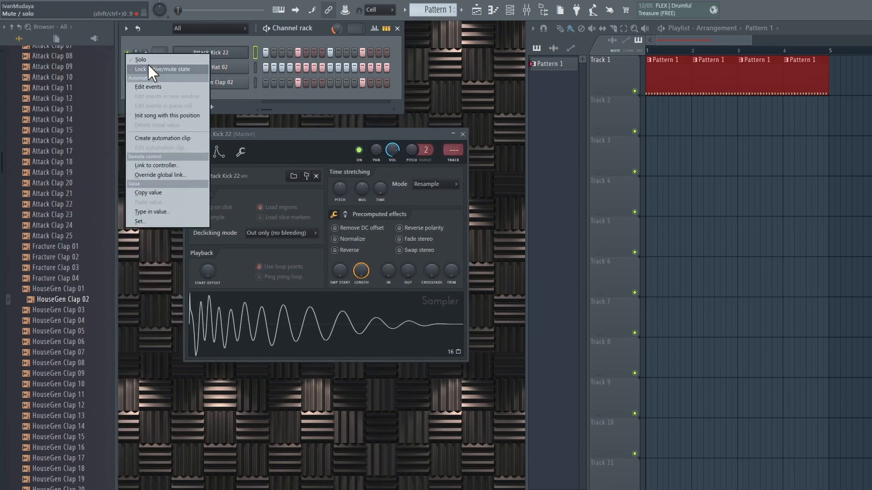
left_click(148, 67)
right_click(129, 53)
left_click(156, 66)
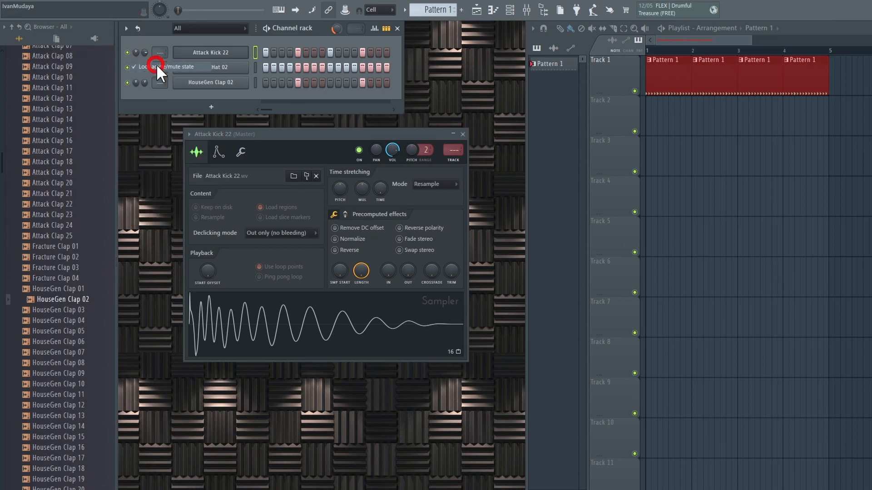
right_click(128, 53)
left_click(148, 56)
Set the root note of the Attack Kick 22 sampler to F5
left_click(236, 57)
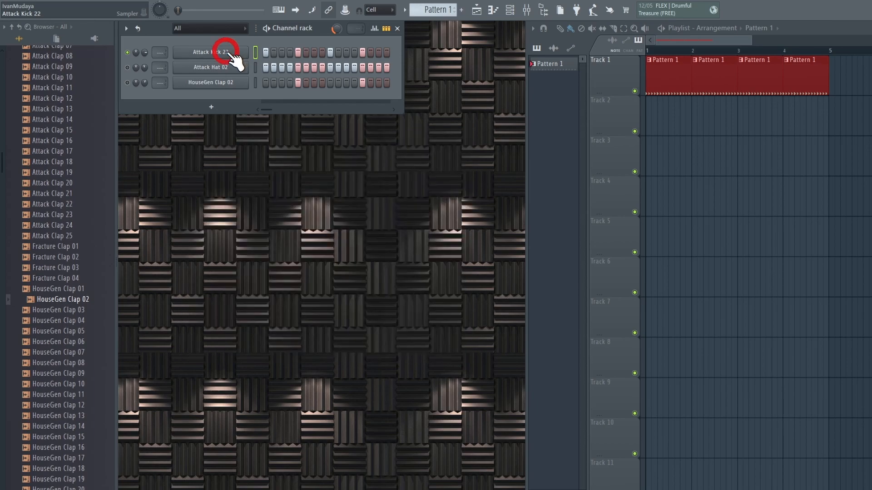
left_click(230, 58)
left_click(303, 130)
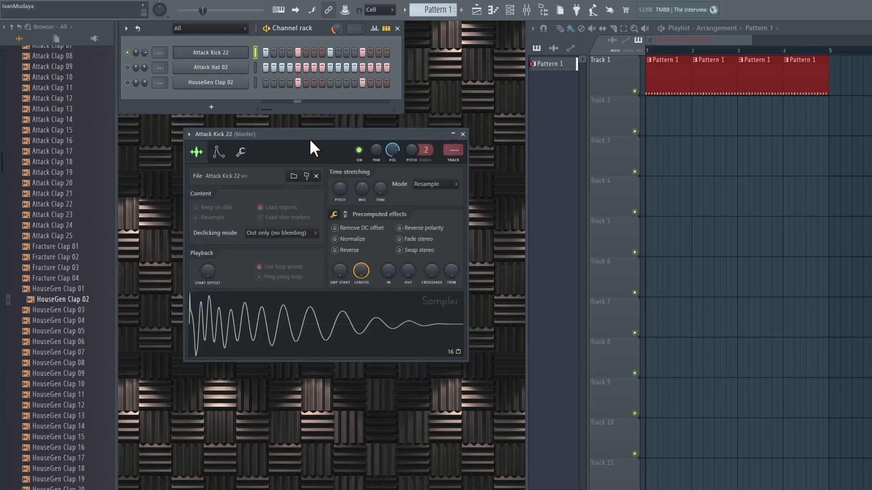
left_click_drag(273, 139, 285, 139)
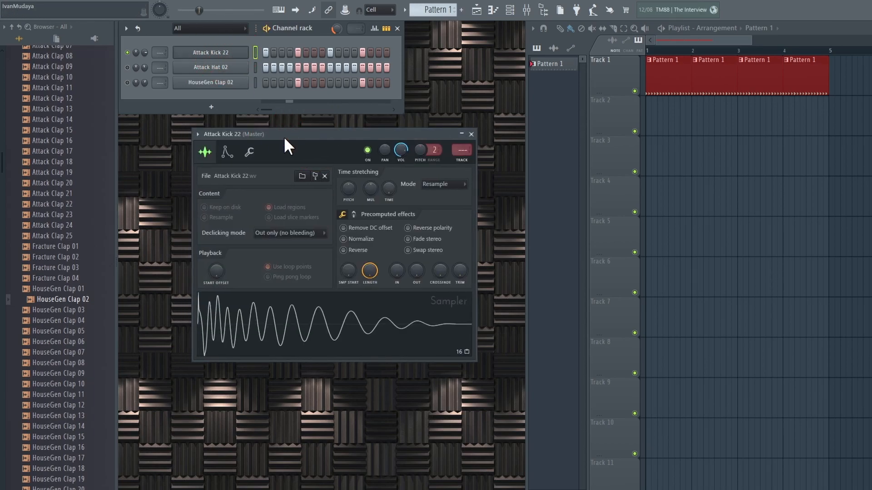
left_click(249, 153)
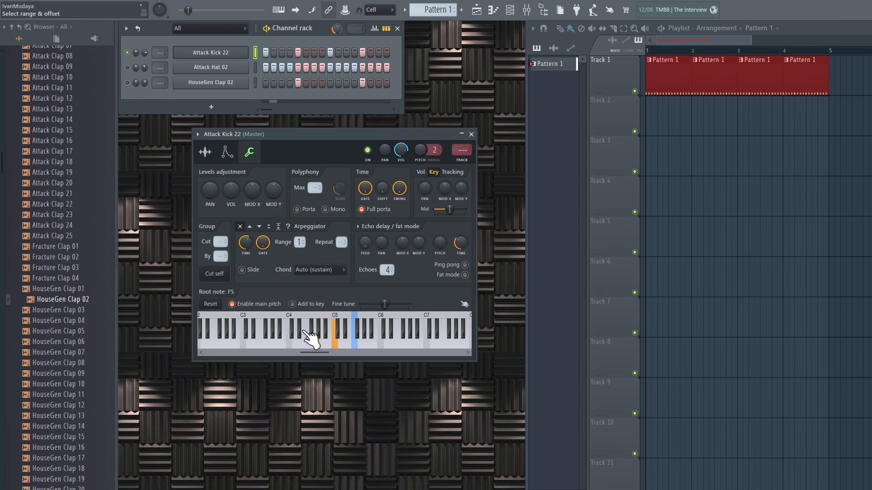
right_click(356, 339)
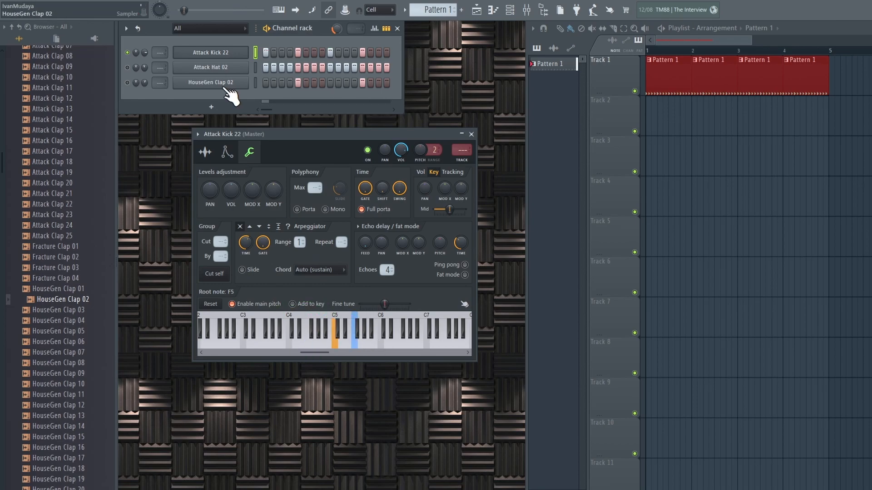
Set the pogo effect of Attack Kick 22 to about -17% and route the channel to mixer track 8
left_click(226, 153)
left_click(205, 153)
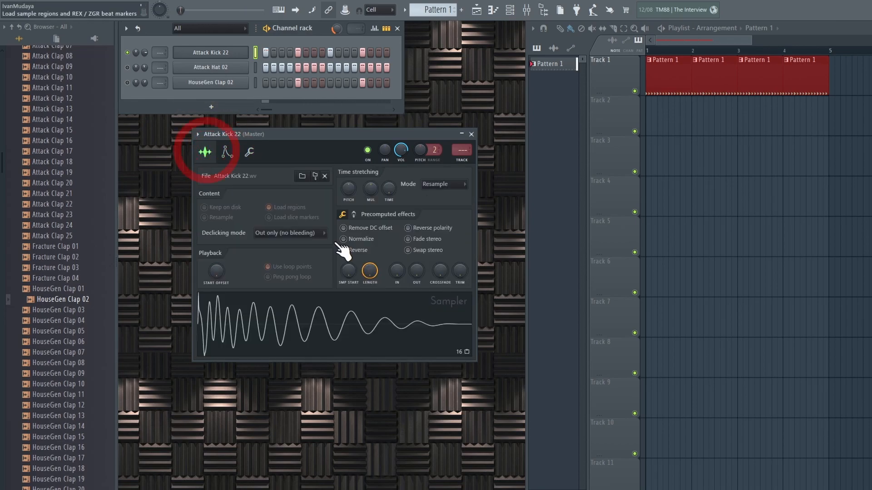
left_click_drag(458, 272, 462, 274)
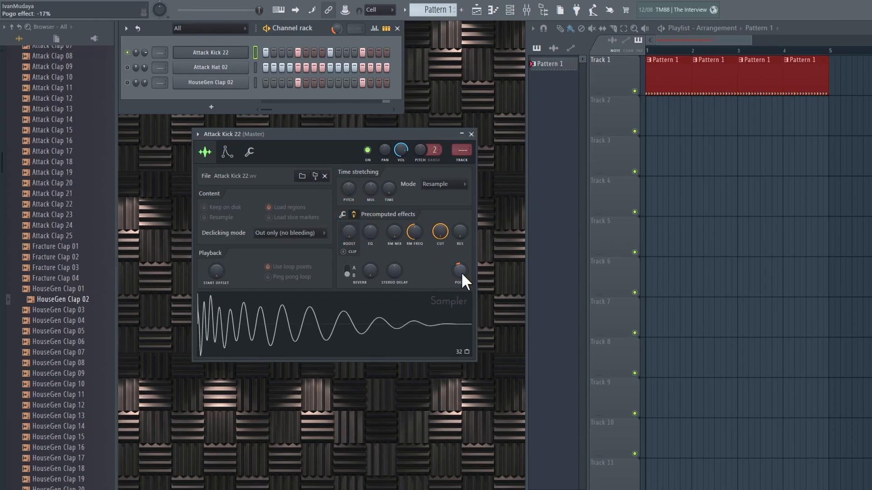
double_click(465, 155)
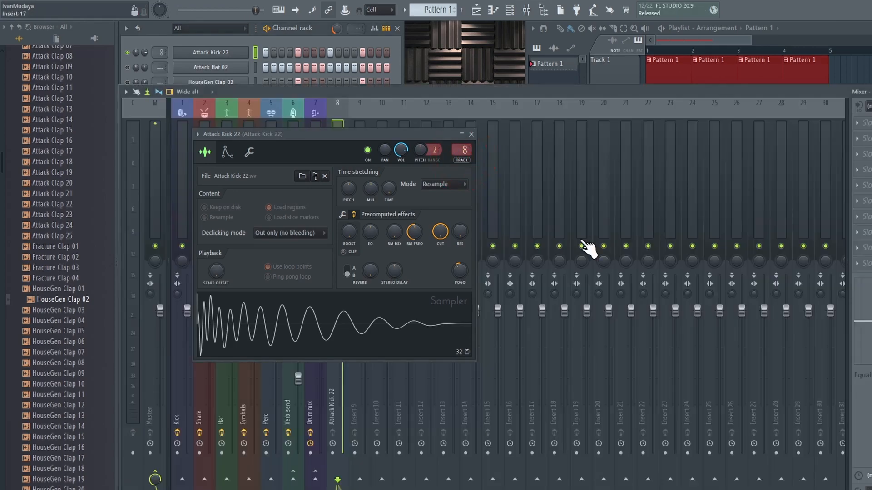
left_click(472, 134)
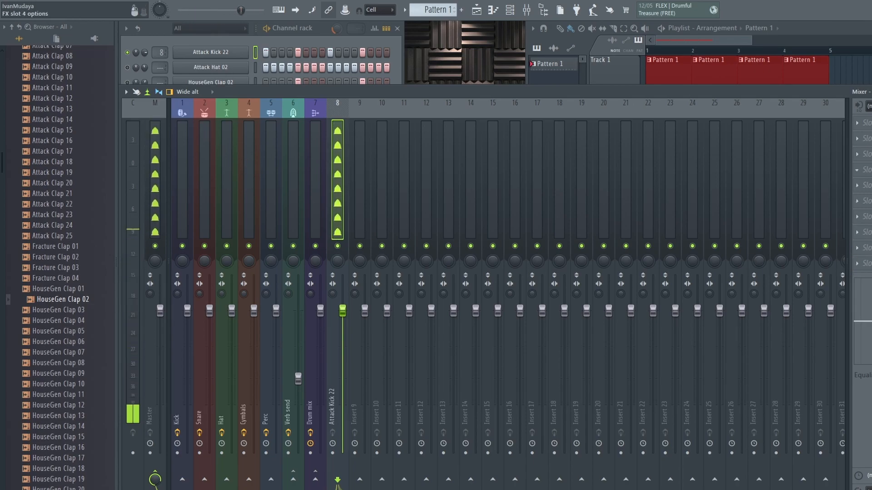
Unmute the Attack Hat 02 channel and route it to mixer track 9
left_click(328, 30)
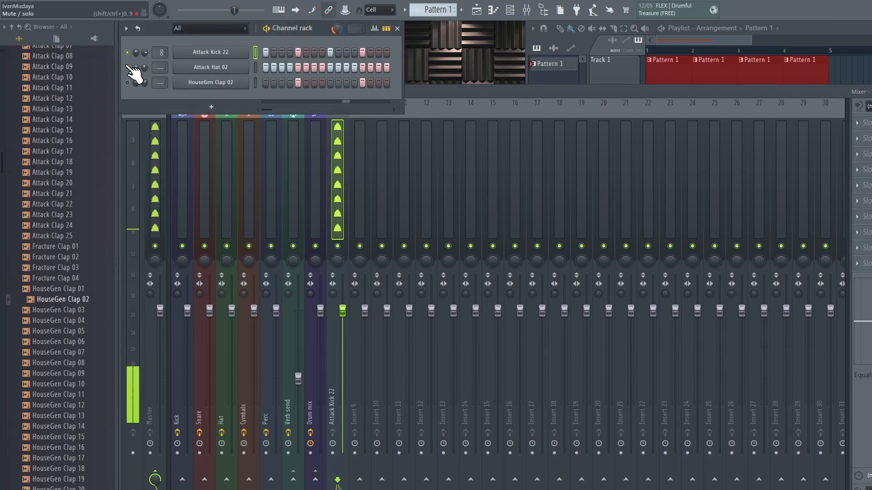
left_click(208, 68)
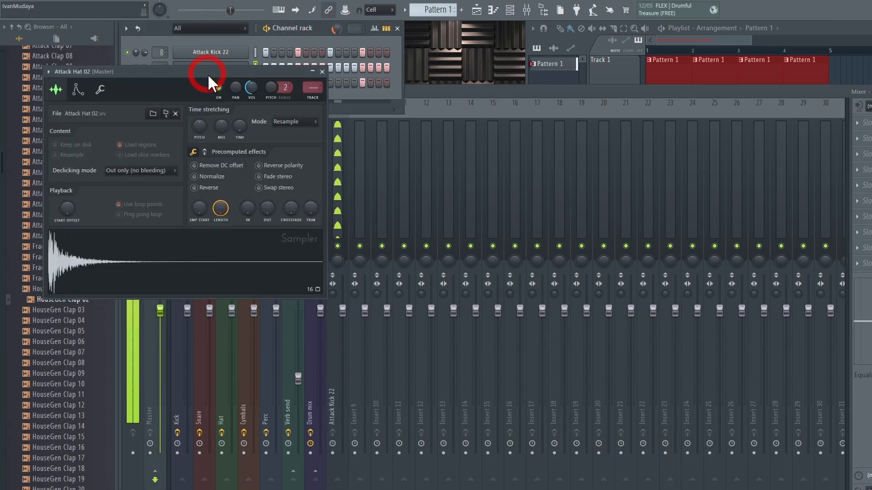
left_click(313, 97)
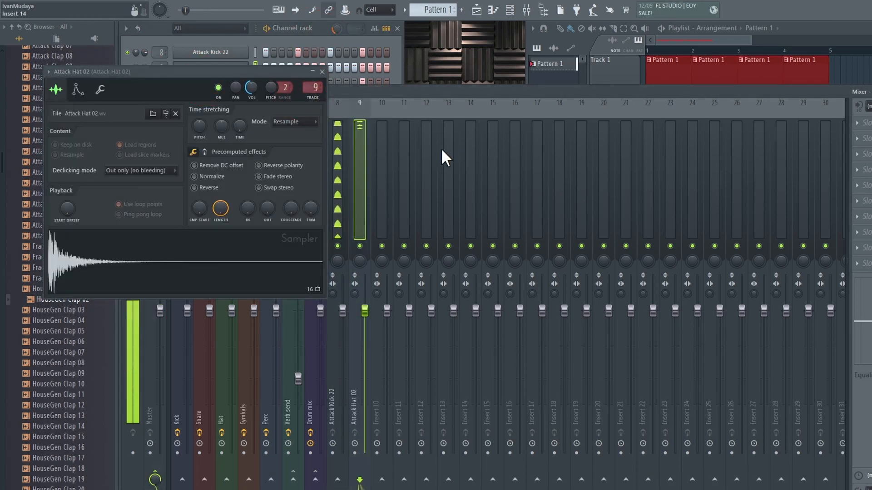
left_click(322, 72)
Load Fruity Parametric EQ 2 into effect slot 3 of the Attack Hat 02 mixer track
left_click(864, 154)
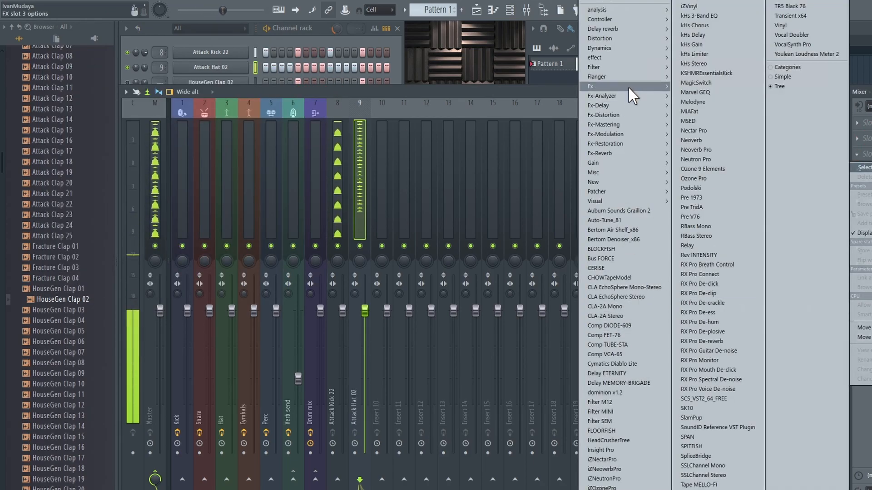
mouse_move(616, 65)
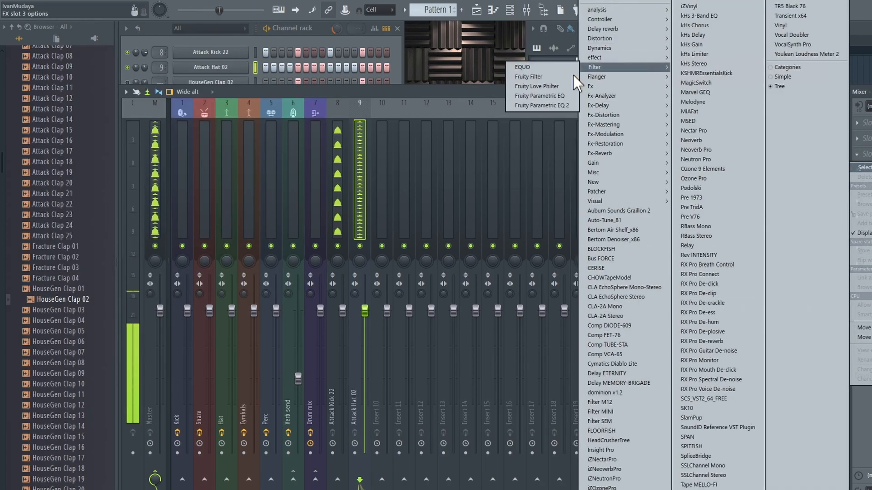
left_click(554, 107)
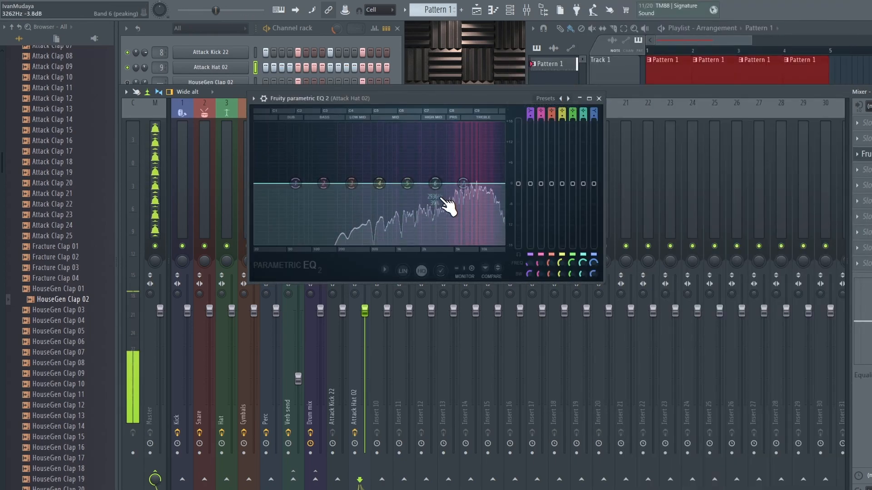
Shape the hat EQ by cutting band 5 about 10.3 dB at 1922 Hz, raising band 7 slightly and cutting band 3 deeply
left_click_drag(408, 184, 420, 225)
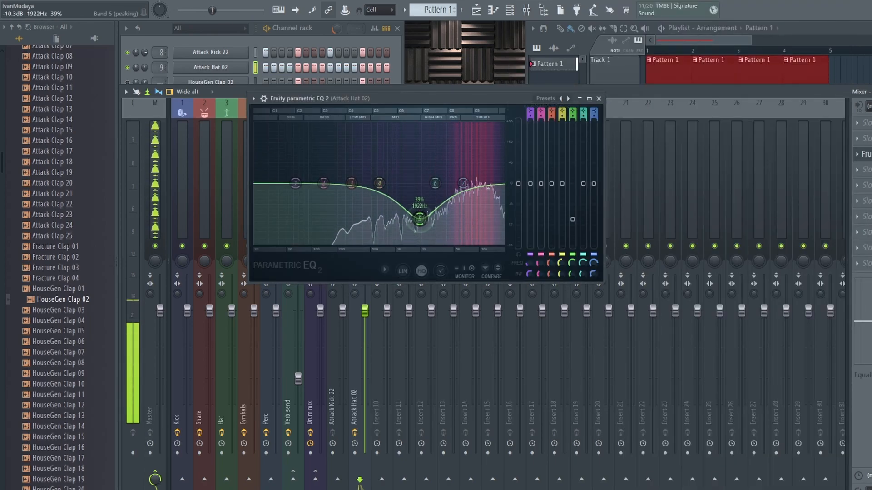
left_click_drag(463, 183, 461, 168)
left_click_drag(352, 183, 363, 226)
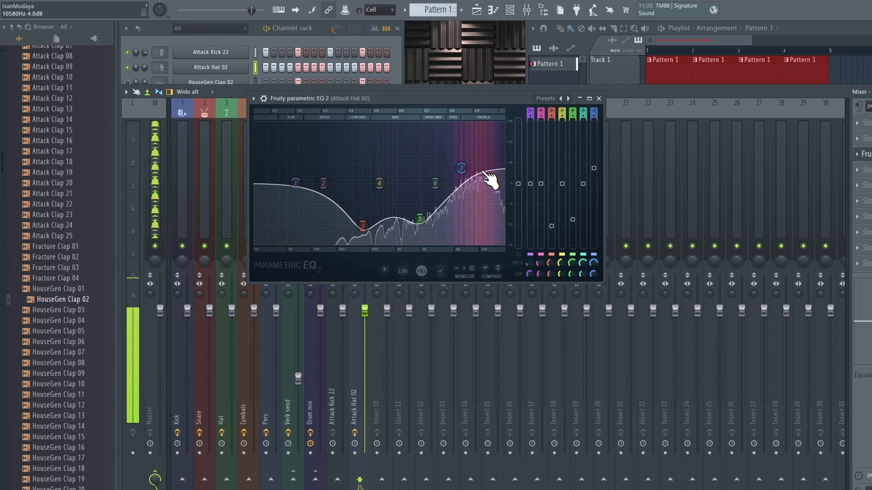
key("Escape")
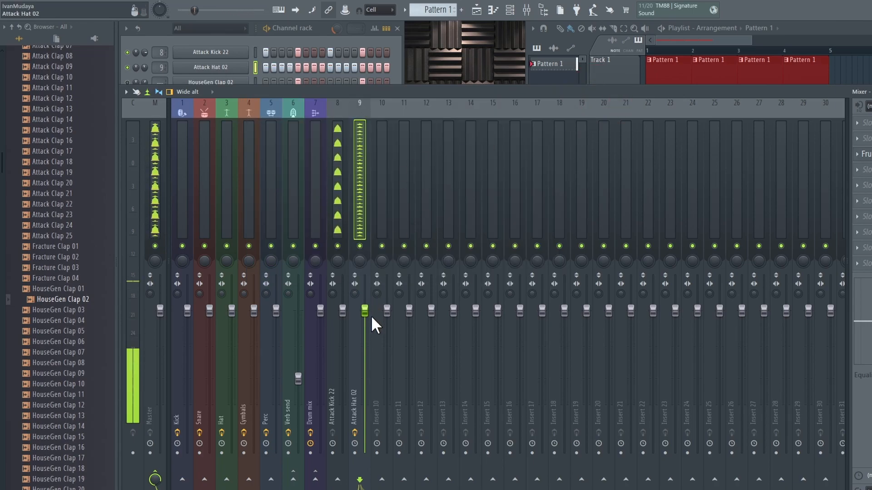
Lower the Attack Hat 02 mixer volume to about 85% and load Fruity Reeverb 2 into its effect slot 4
left_click_drag(365, 312, 364, 329)
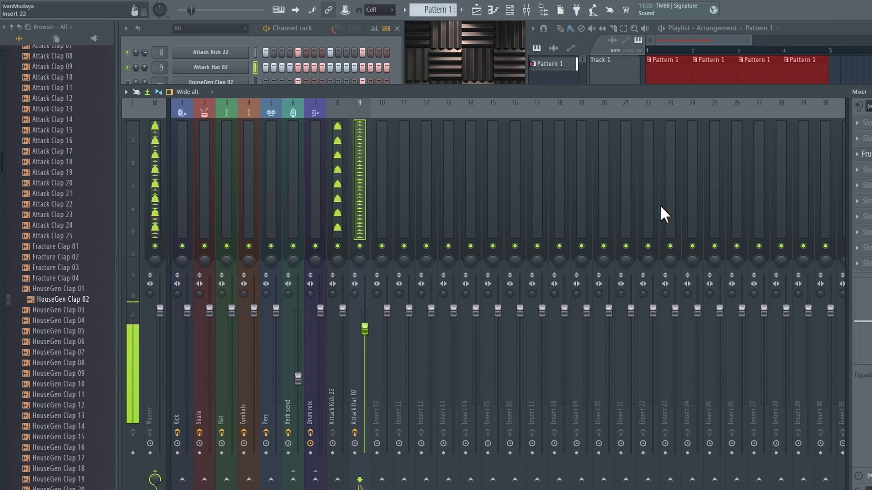
left_click(862, 169)
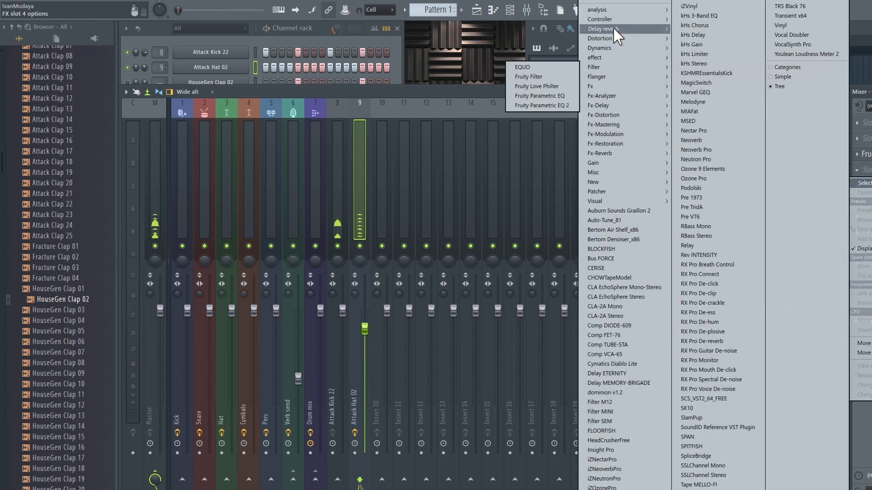
mouse_move(613, 28)
left_click(559, 66)
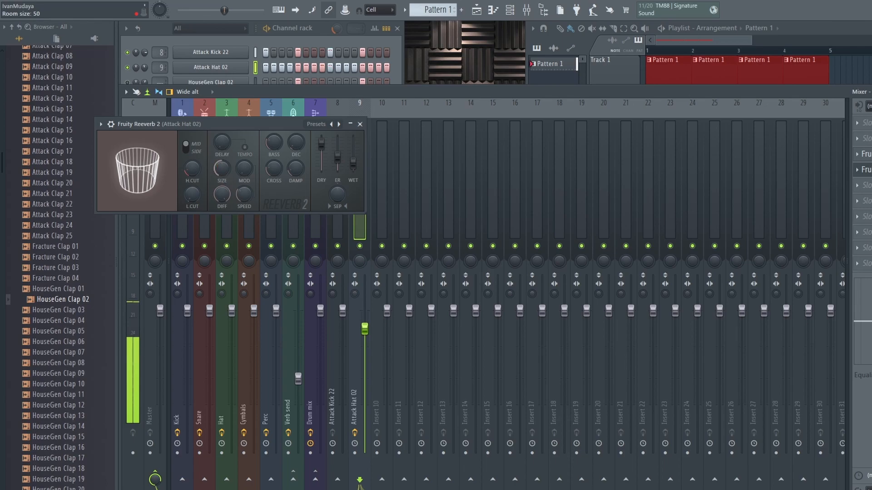
left_click(359, 124)
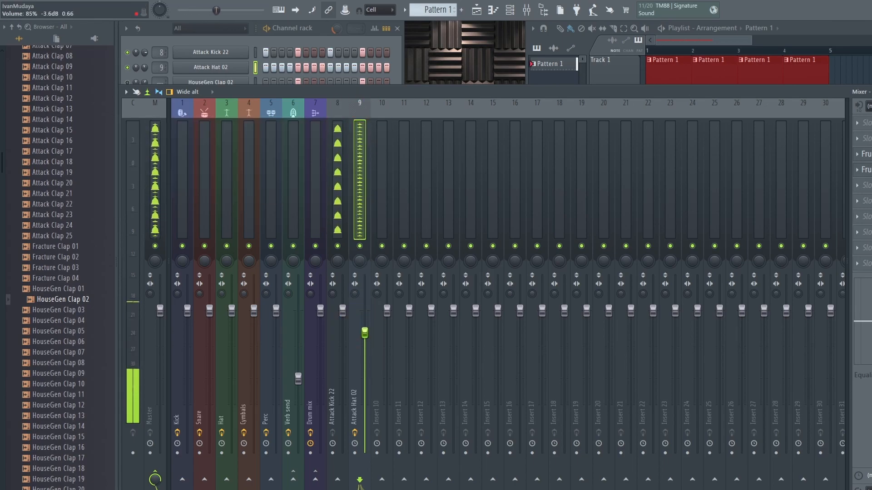
Unmute the HouseGen Clap 02 channel and open its pattern in a maximized piano roll
left_click(313, 33)
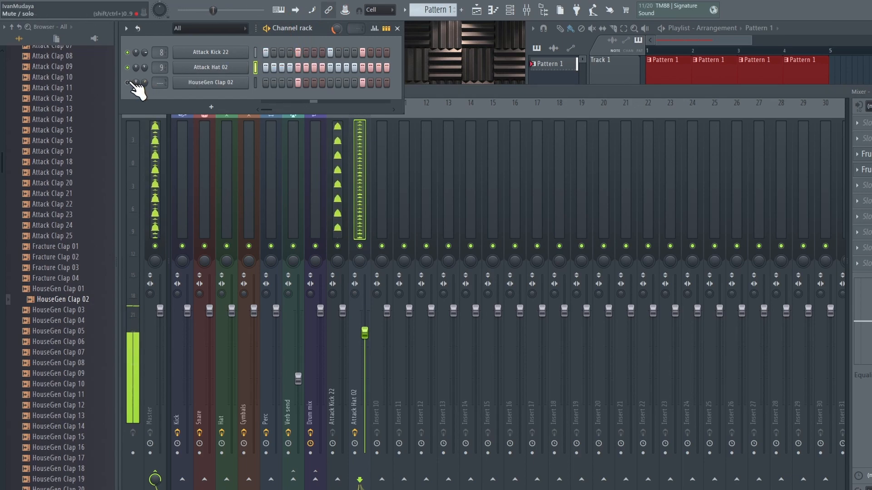
left_click_drag(145, 85, 145, 90)
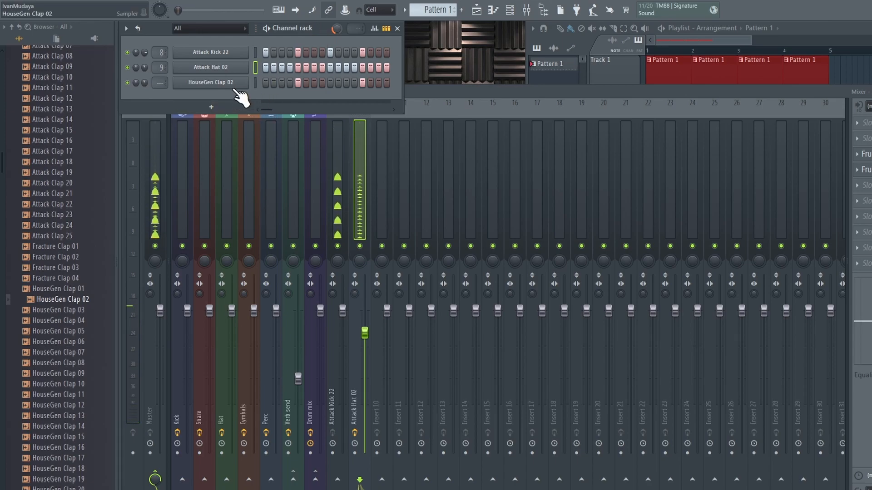
right_click(252, 83)
left_click(277, 83)
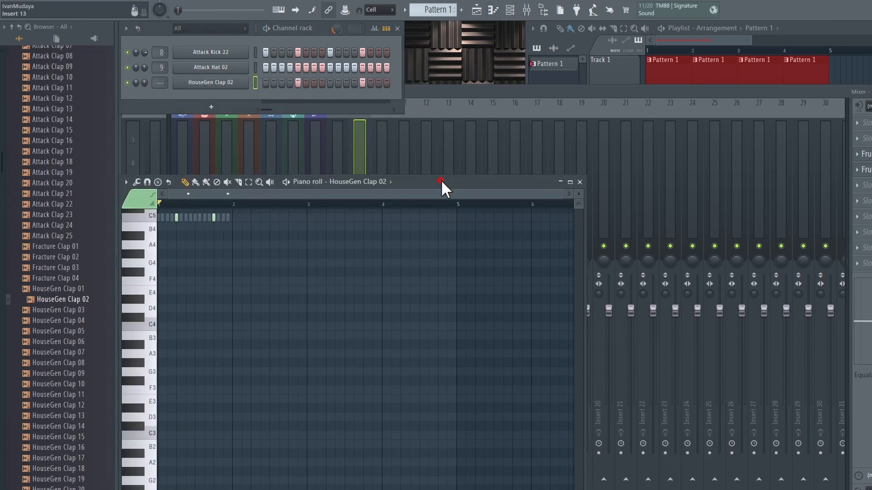
double_click(440, 180)
scroll(161, 59, "up", 6)
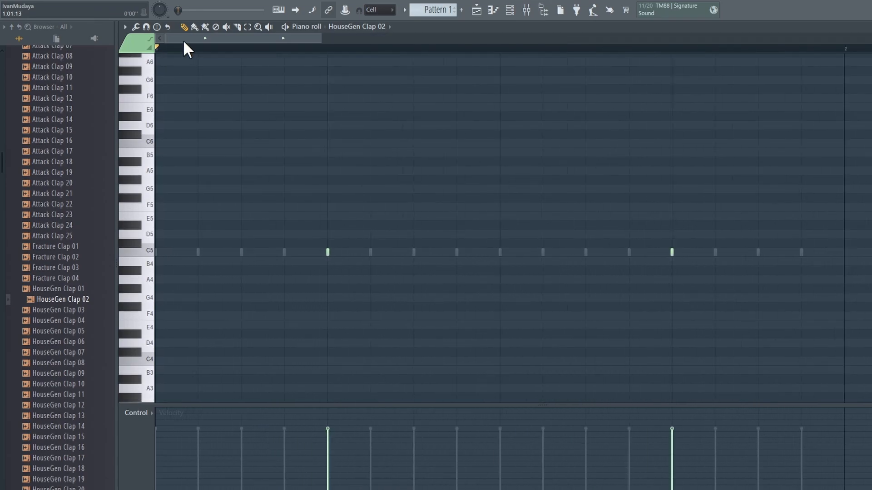
Select both HouseGen Clap 02 notes in the piano roll and set its snap to none
key("space")
scroll(246, 50, "down", 3)
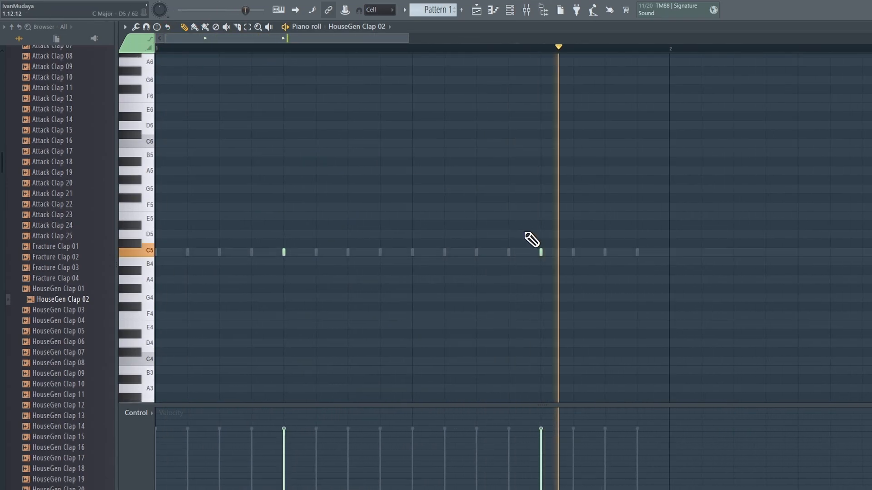
key("space")
left_click_drag(568, 286, 228, 196)
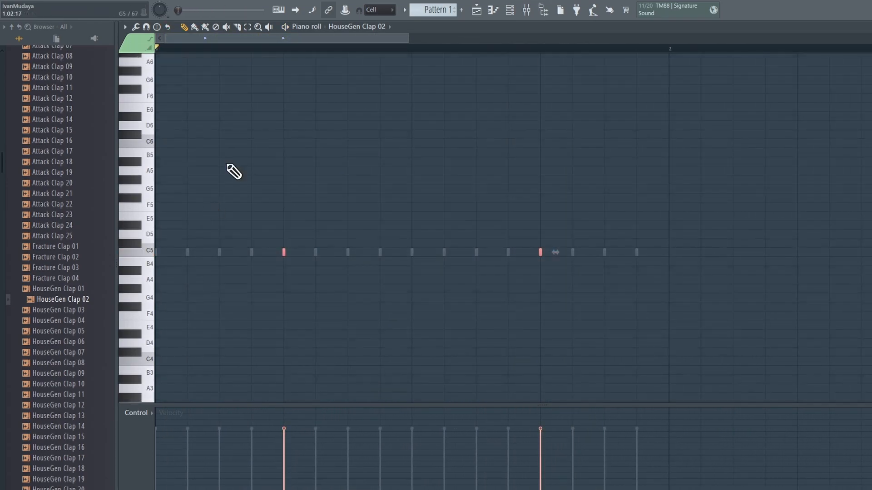
left_click(145, 28)
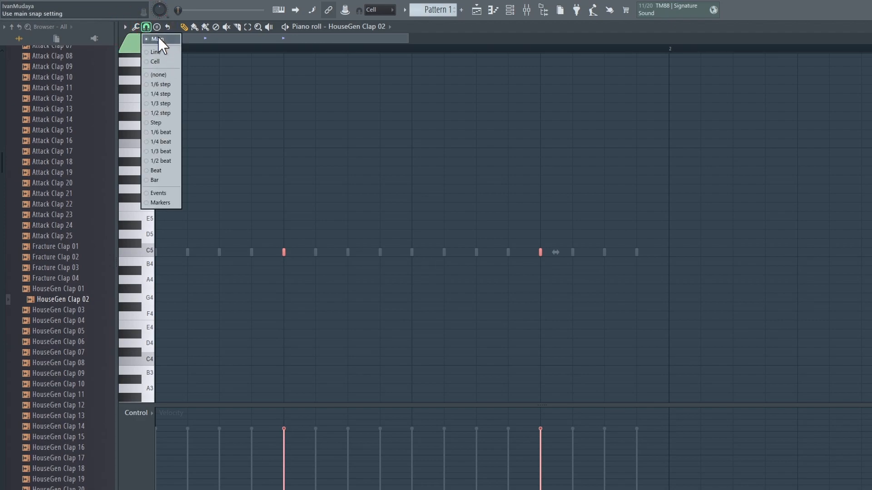
left_click(168, 75)
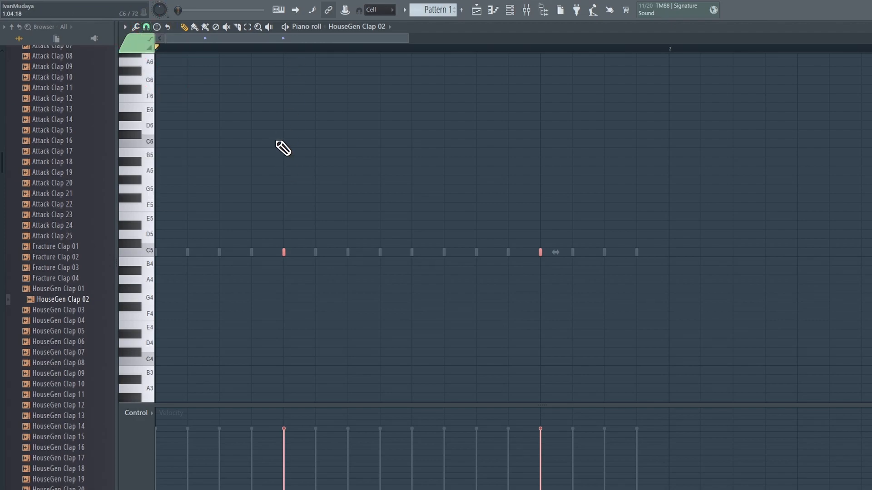
Move both selected HouseGen Clap 02 notes slightly ahead of the beat and restore the piano roll to its smaller window
scroll(273, 55, "up", 4)
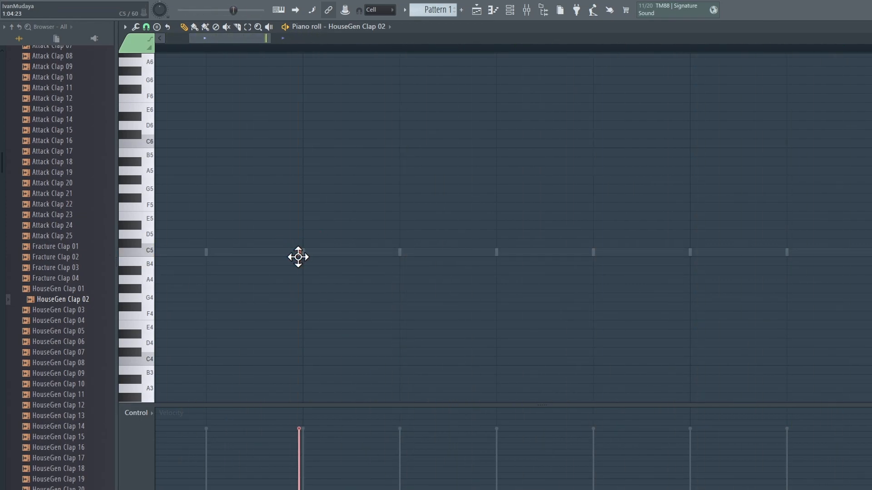
scroll(322, 57, "down", 4)
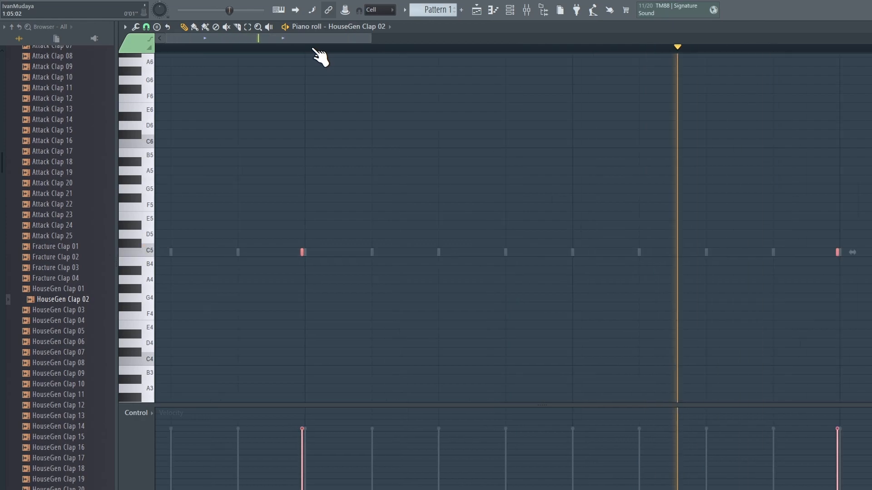
scroll(319, 55, "down", 2)
double_click(421, 26)
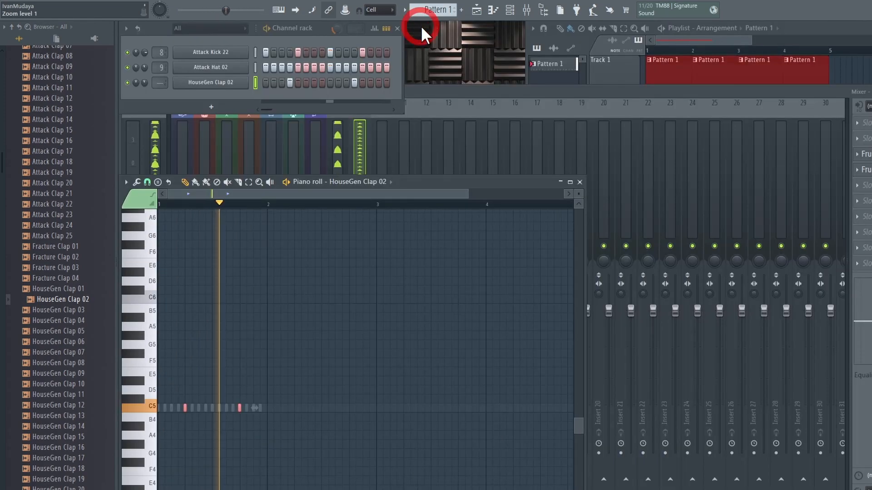
Set the HouseGen Clap 02 root note to E5 in its channel settings and slightly adjust its channel volume during playback
left_click(318, 30)
left_click_drag(145, 83, 364, 112)
left_click(205, 83)
left_click(313, 130)
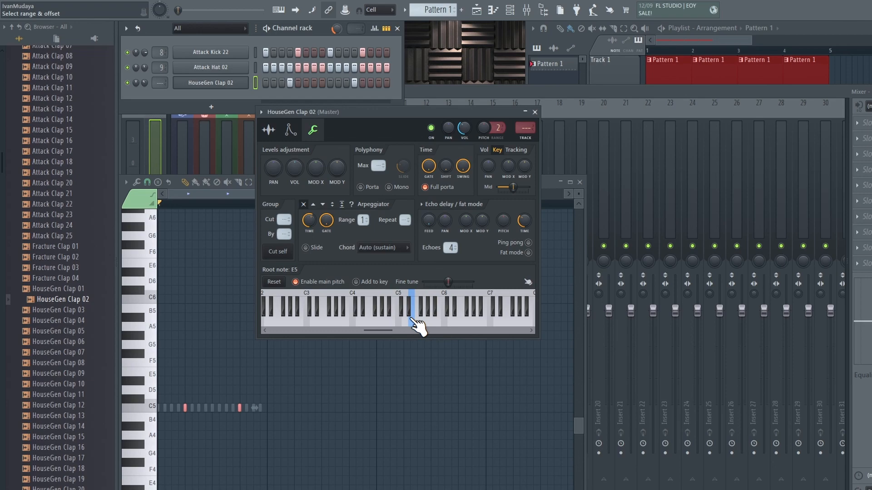
key("space")
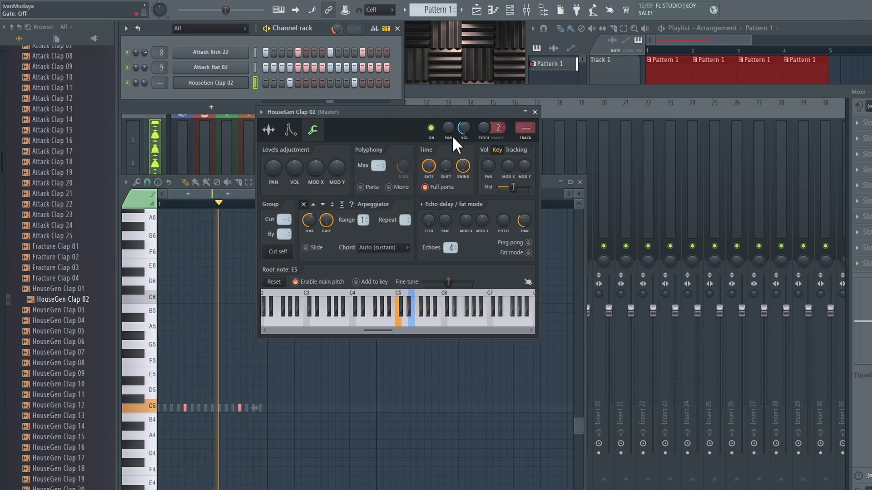
left_click_drag(461, 128, 461, 130)
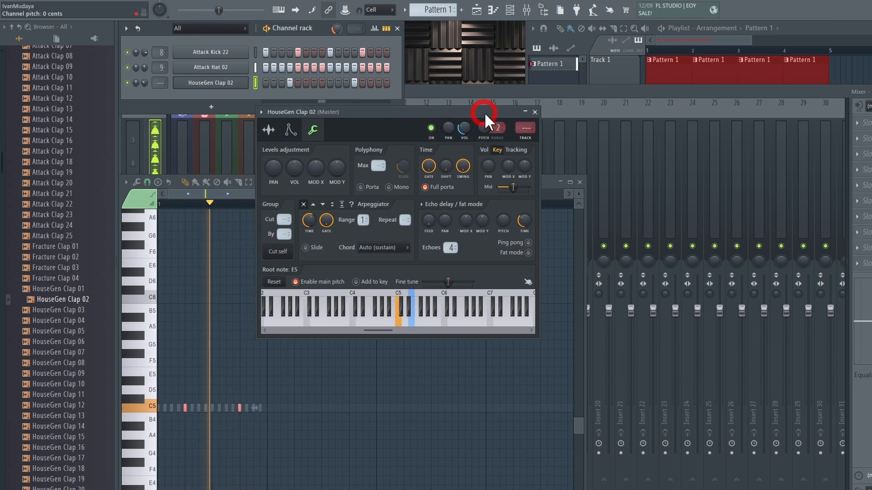
Route HouseGen Clap 02 to mixer track 10 and load Fruity Reeverb 2 into its effect slot 3
left_click(526, 145)
left_click(865, 154)
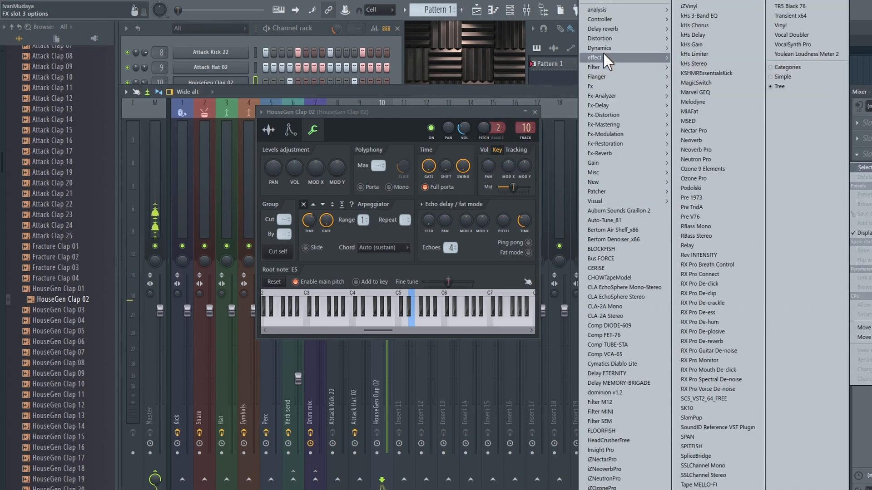
mouse_move(618, 57)
mouse_move(608, 31)
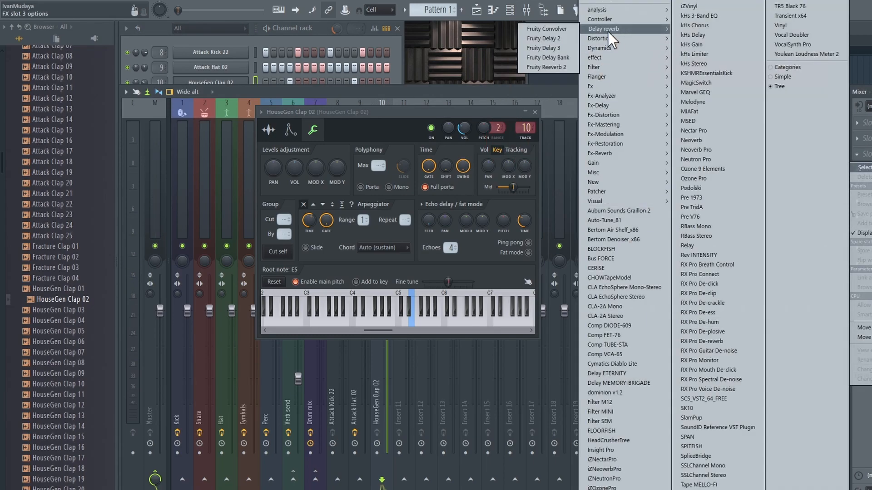
left_click(564, 65)
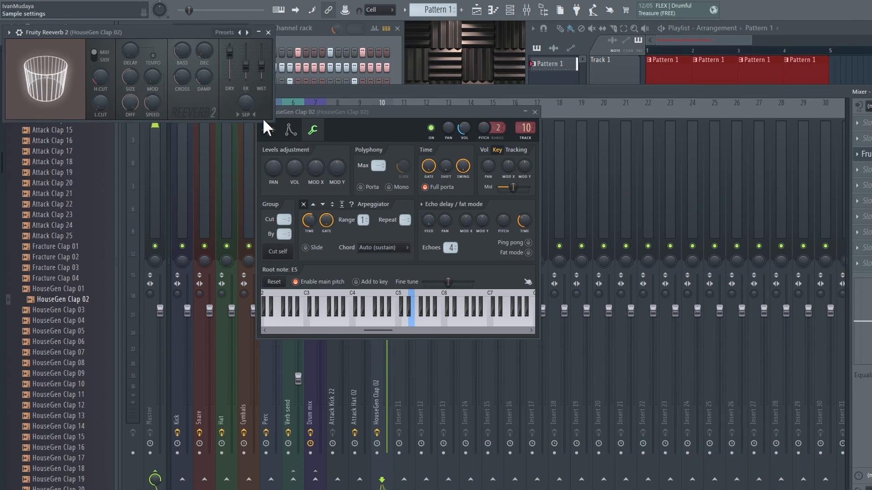
Adjust the clap reverb's high cut, low cut, room size and wet level during playback, and close the reverb and channel windows
key("space")
left_click_drag(187, 33, 313, 93)
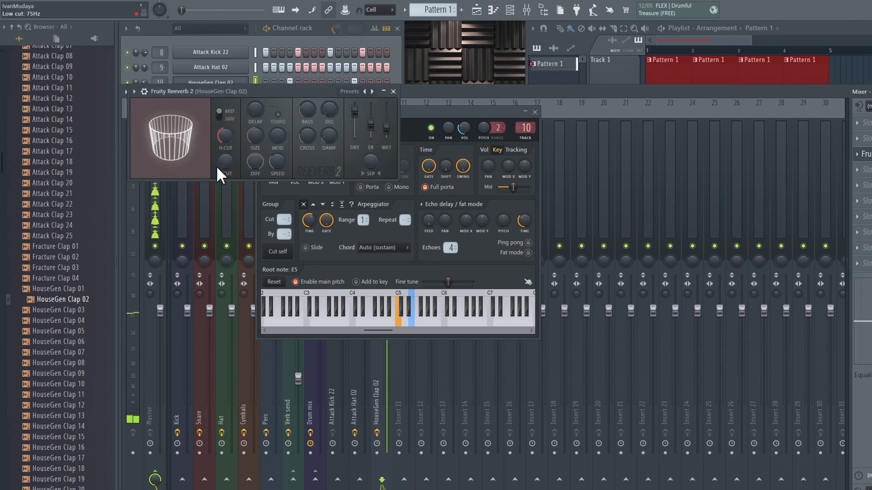
left_click_drag(218, 165, 250, 122)
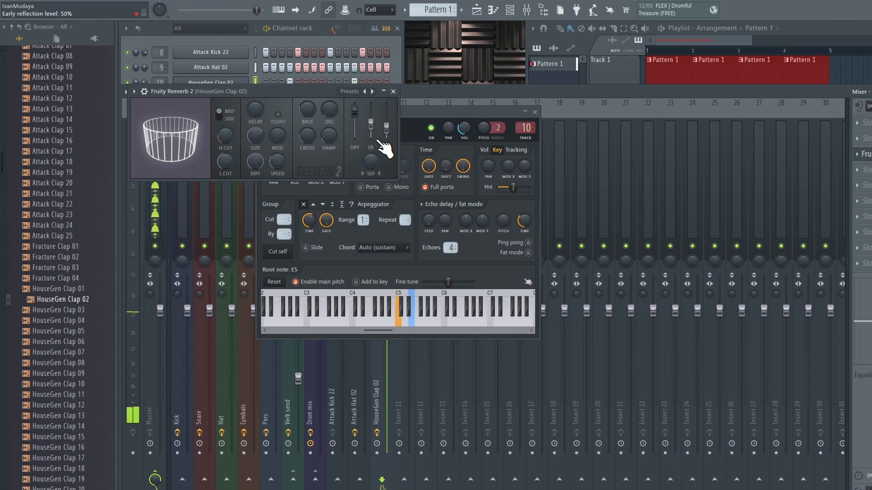
left_click_drag(386, 133, 388, 136)
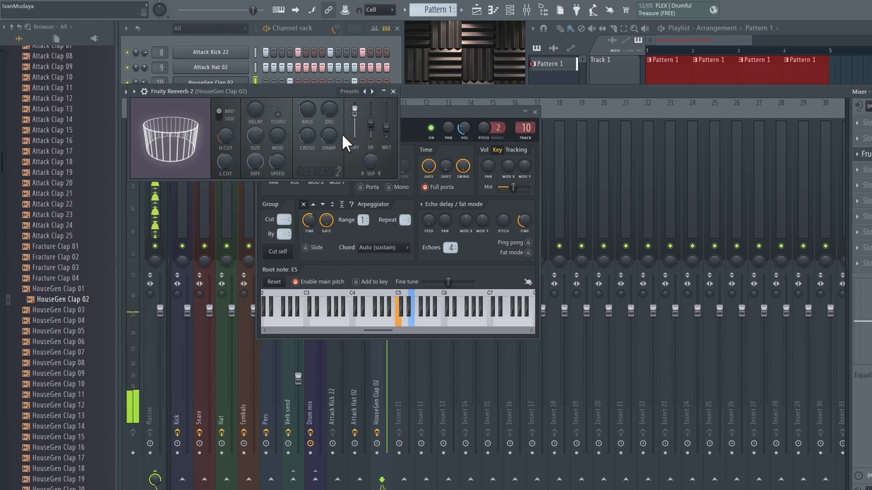
left_click(393, 91)
left_click(534, 111)
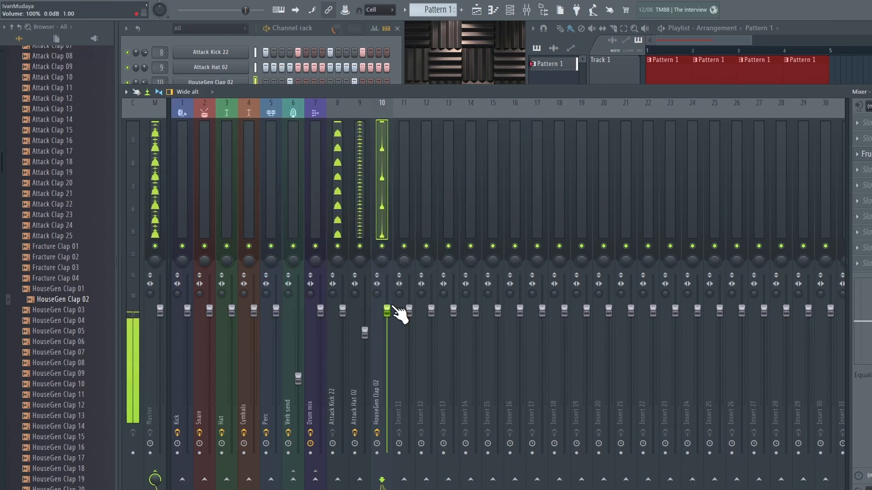
Lower the HouseGen Clap 02 mixer fader moderately and the Attack Hat 02 fader slightly, and play the loop
left_click_drag(386, 309, 365, 336)
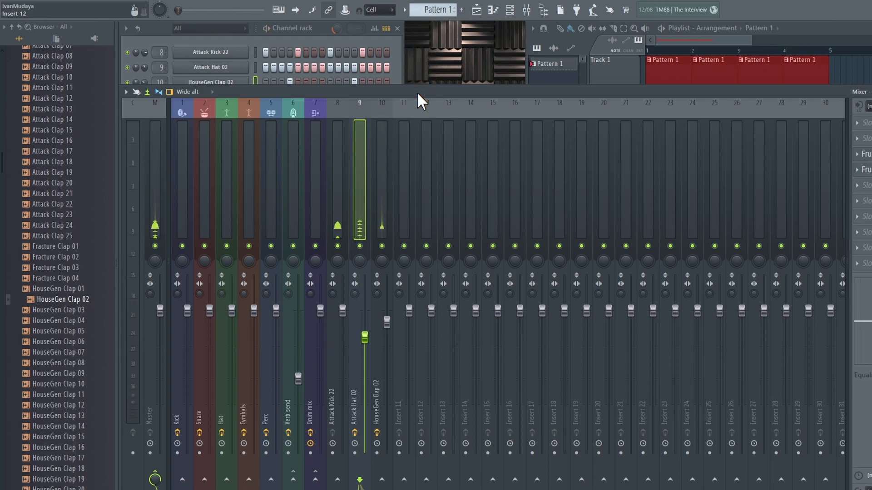
left_click(320, 28)
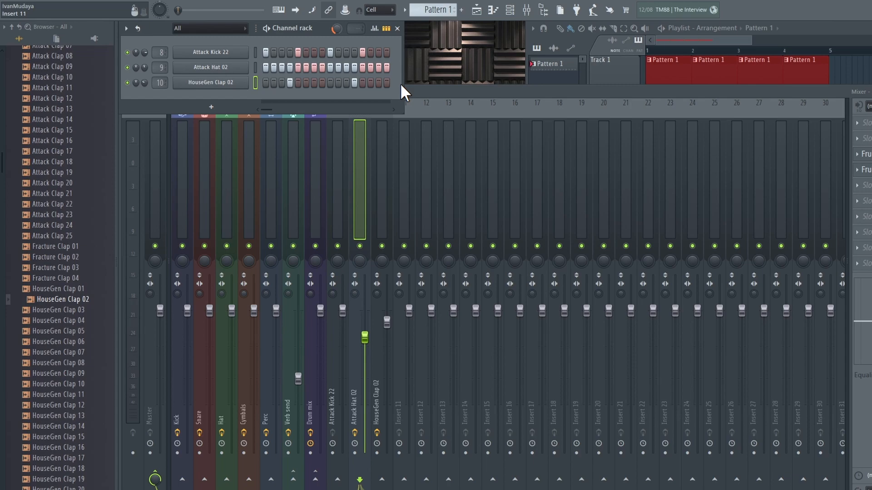
key("space")
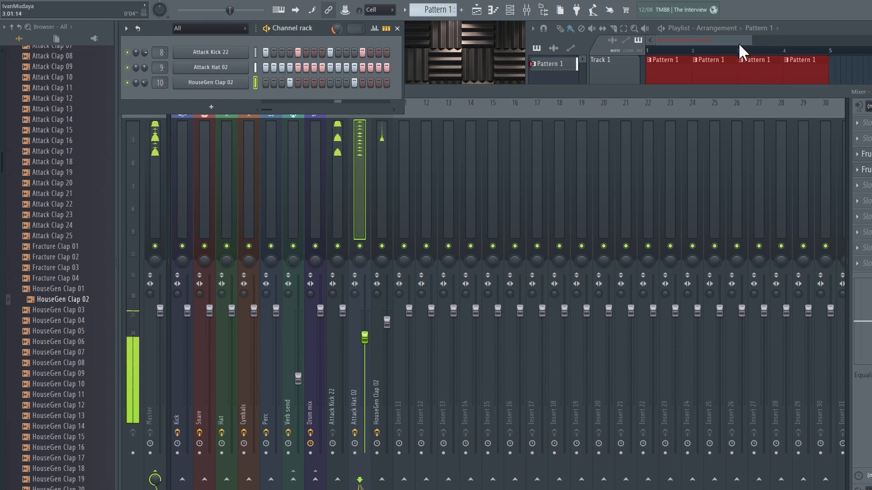
Add a FLEX synth channel and move its window below the channel rack to audition the Dystopian Lead preset over the drums
left_click(738, 43)
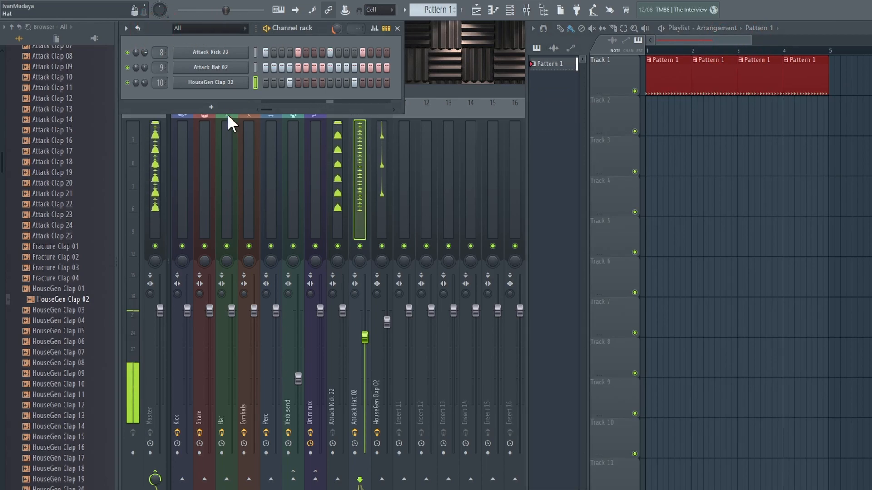
left_click(213, 107)
mouse_move(225, 115)
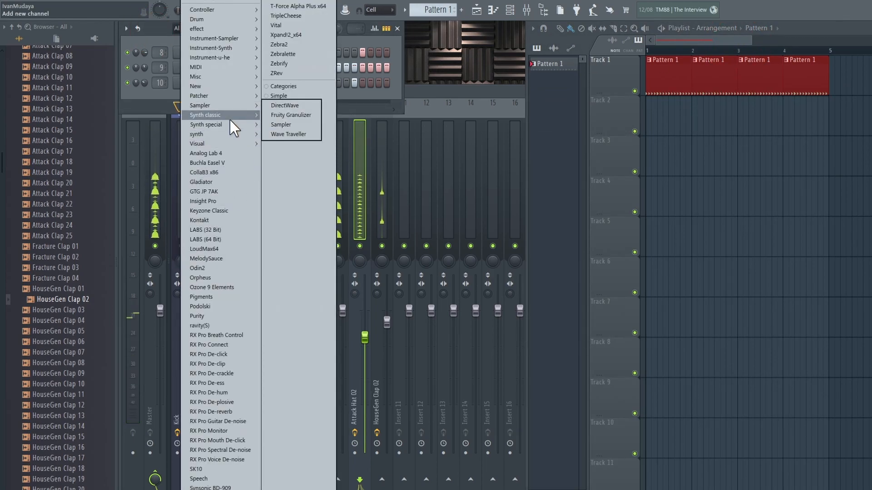
left_click(280, 125)
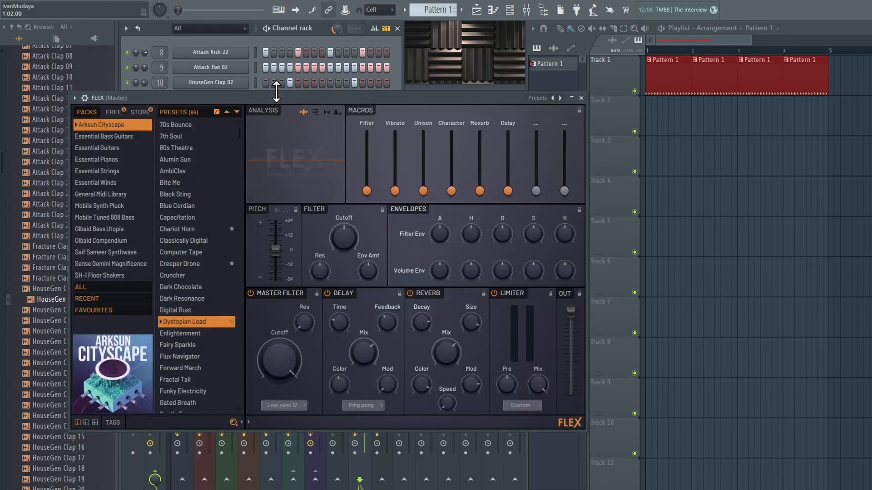
left_click_drag(277, 92, 417, 128)
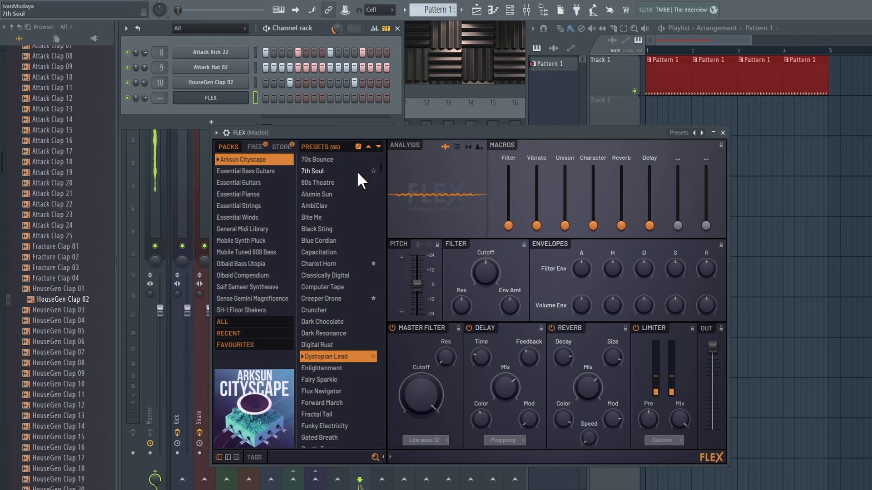
left_click(369, 134)
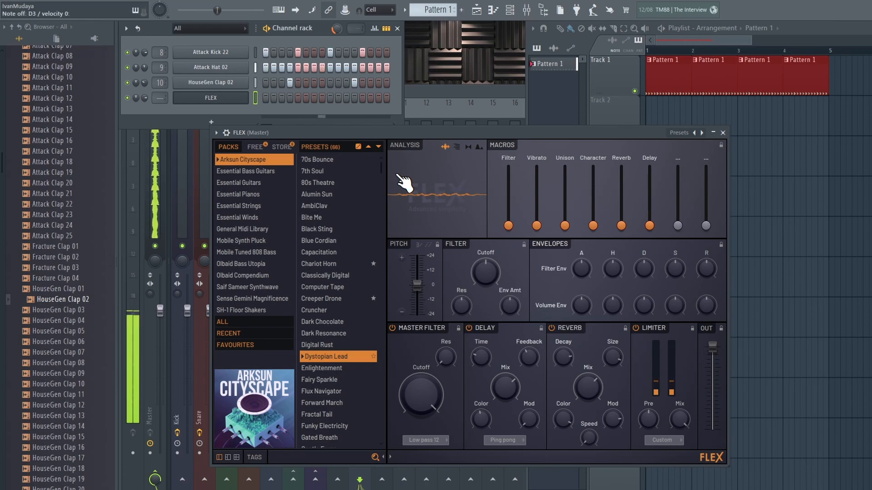
Create Pattern 2 and paint it across bars 1 to 4 on playlist Track 2
key("F4")
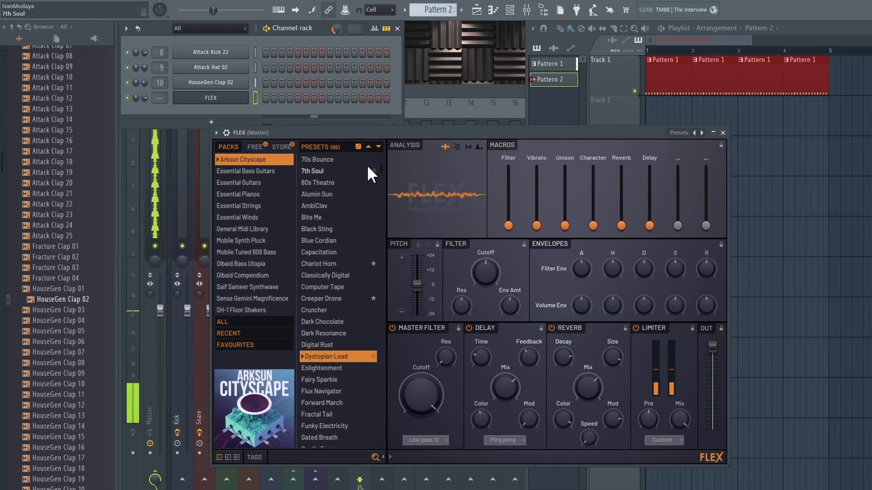
left_click_drag(657, 114, 807, 114)
left_click_drag(535, 136, 536, 154)
Open the FLEX channel's piano roll for Pattern 2, close the synth window and maximize the piano roll
right_click(238, 98)
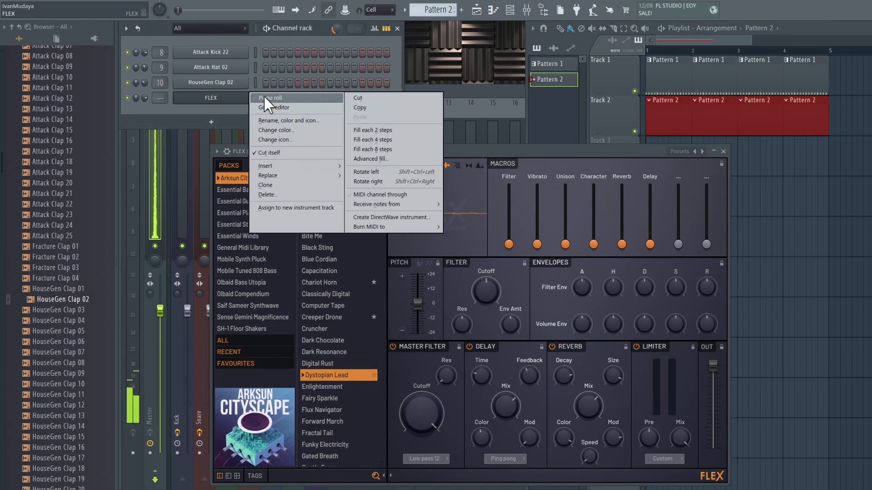
left_click(267, 98)
left_click(723, 152)
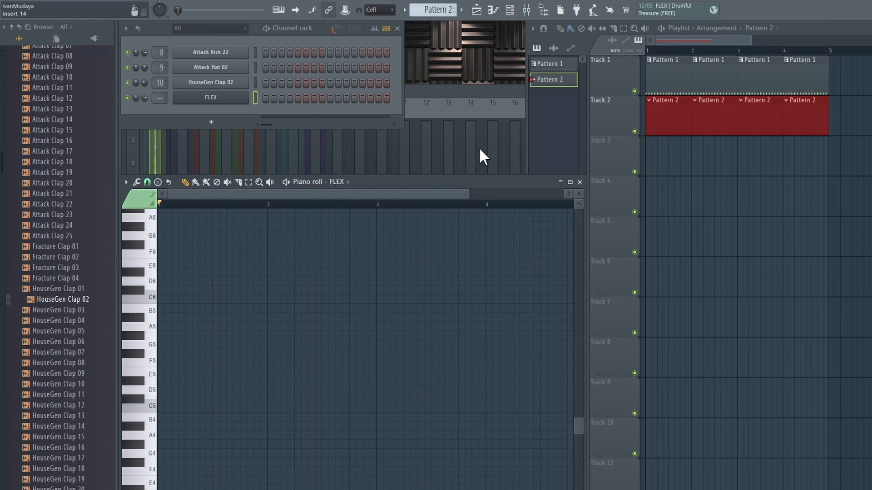
double_click(449, 180)
Try to stamp a Minor 9th chord on C5 at the start of the FLEX piano roll
left_click(156, 27)
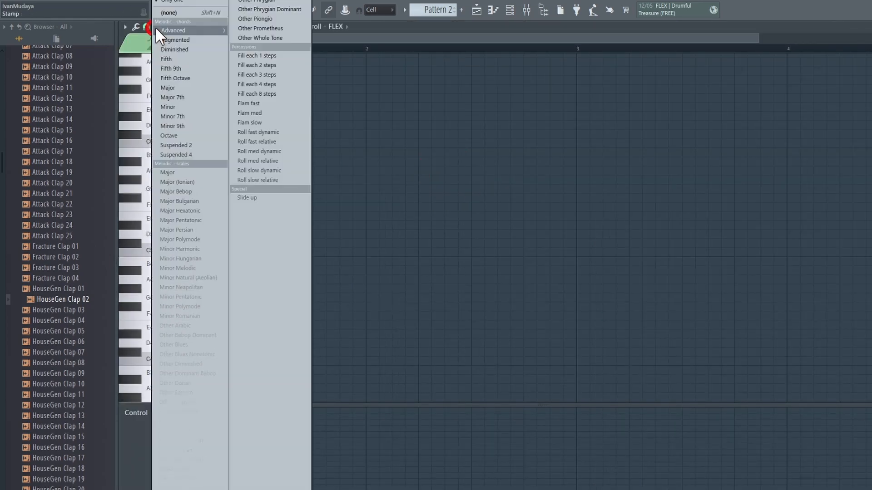
left_click(193, 125)
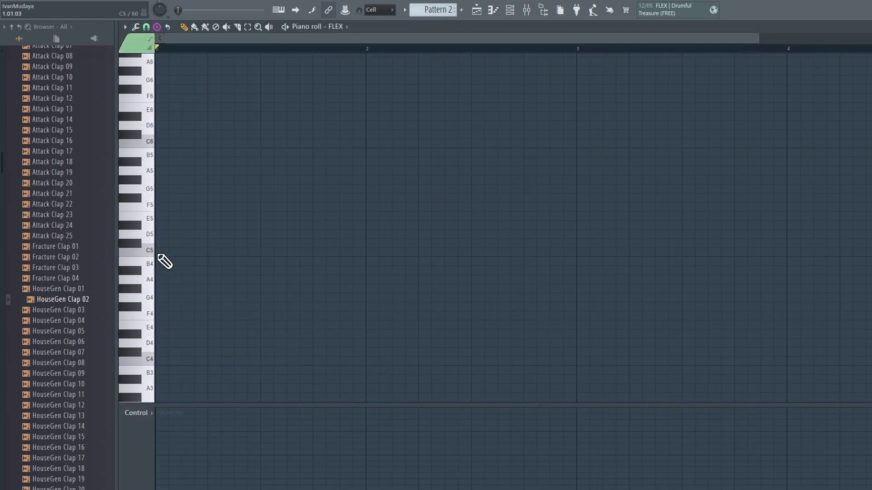
scroll(162, 48, "up", 3)
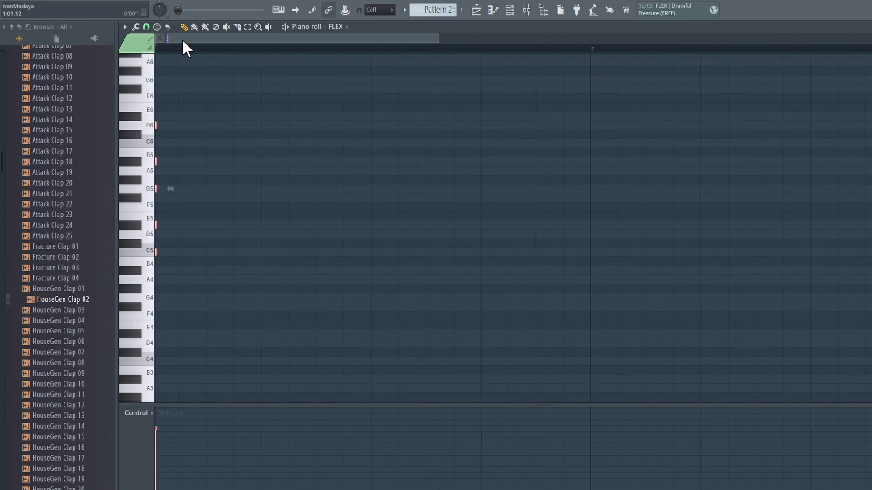
Change the piano roll snap, stamp a Minor 9th chord on A4 at the second step of bar 1, and lengthen it to one step
left_click(145, 27)
left_click(166, 41)
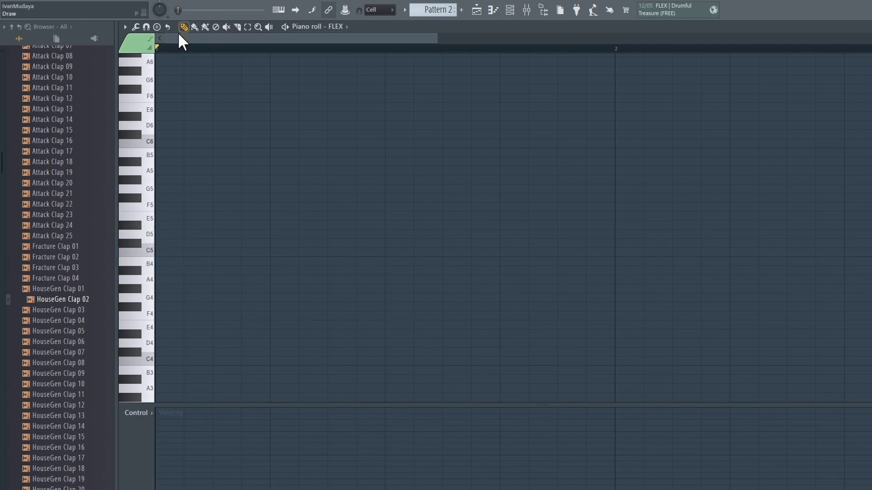
left_click(156, 27)
left_click(196, 127)
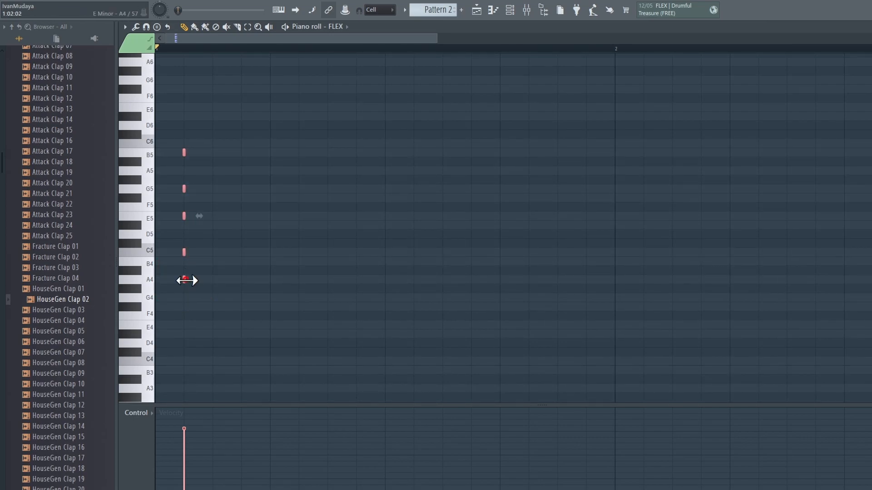
key("space")
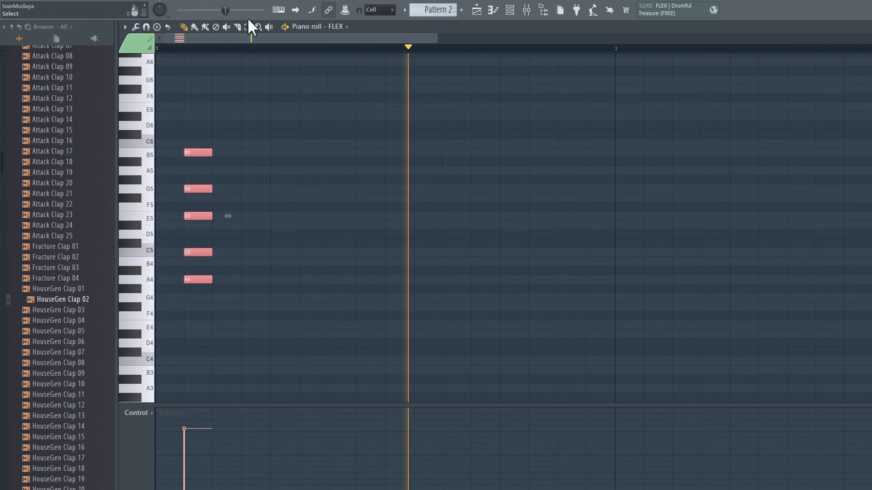
Switch playback to song mode and restore the FLEX piano roll to its smaller window
left_click(184, 7)
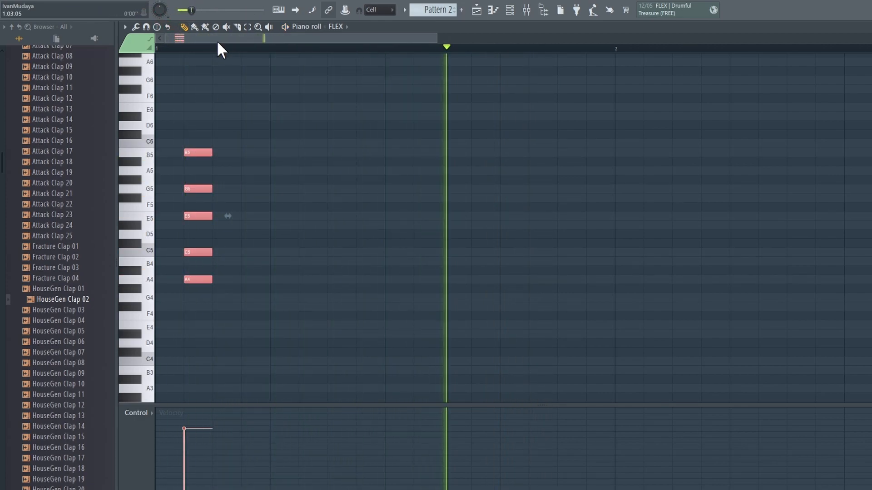
scroll(217, 53, "down", 2)
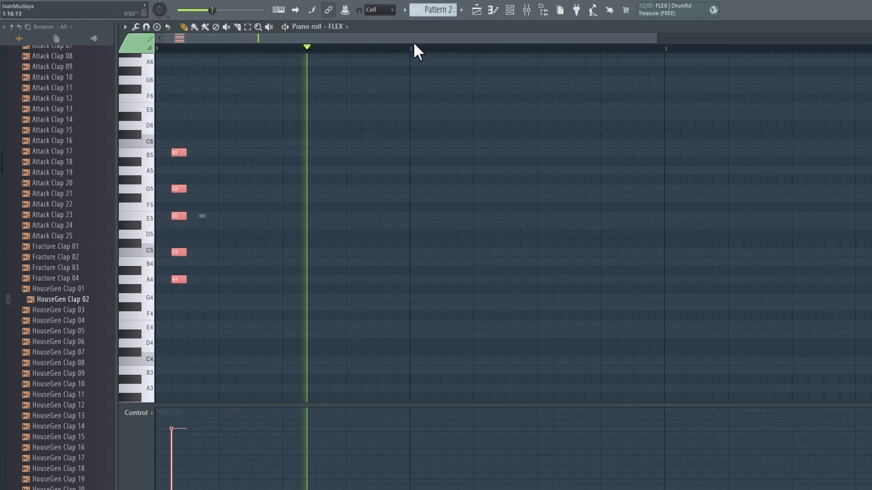
double_click(468, 27)
key("space")
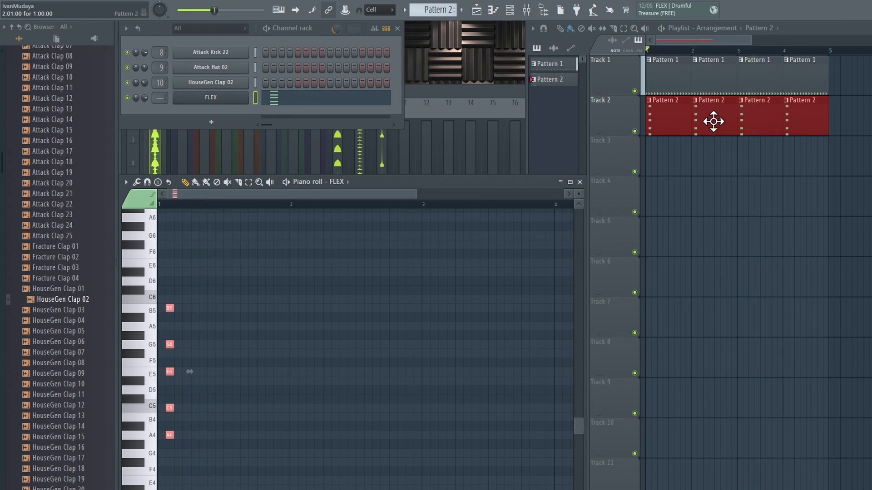
Delete the Pattern 2 clips in bars 2 and 4 of Track 2 and lower the FLEX channel volume to about 71%
right_click(712, 121)
right_click(821, 129)
key("space")
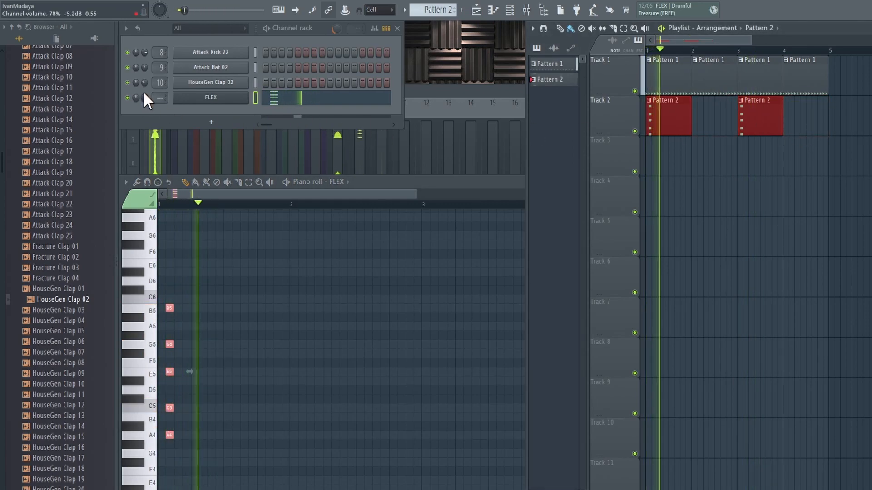
scroll(144, 98, "up", 3)
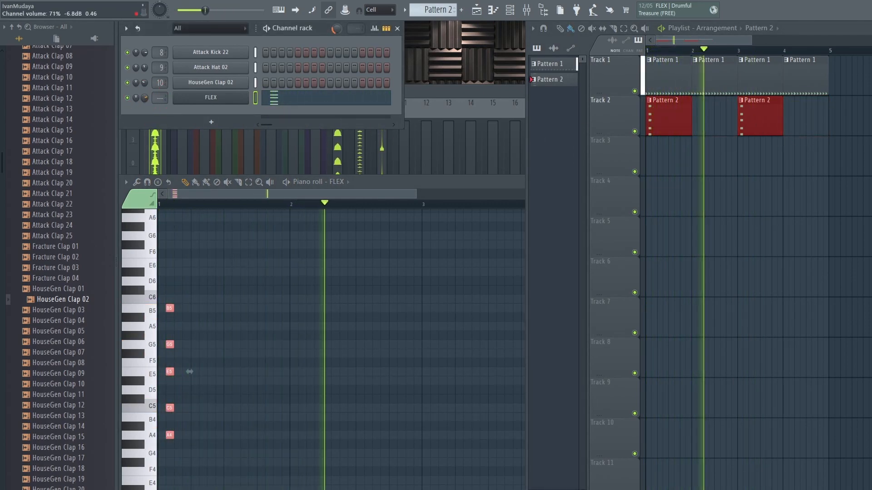
Raise FLEX's Delay macro to about 17% and set the FLEX channel volume to about 81%
left_click(229, 99)
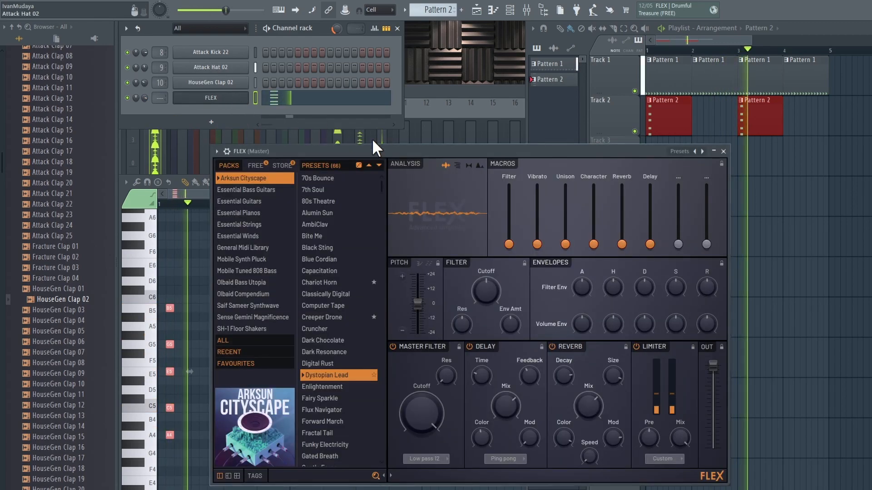
left_click_drag(651, 244, 650, 233)
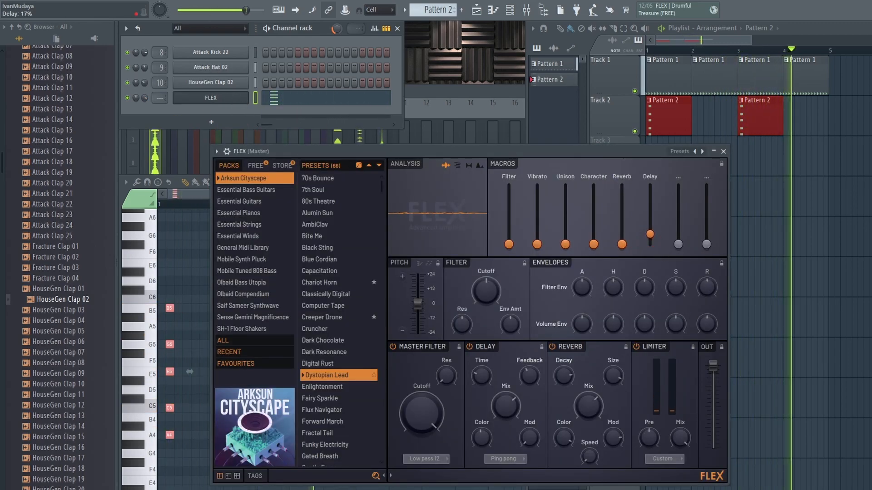
left_click_drag(486, 290, 485, 306)
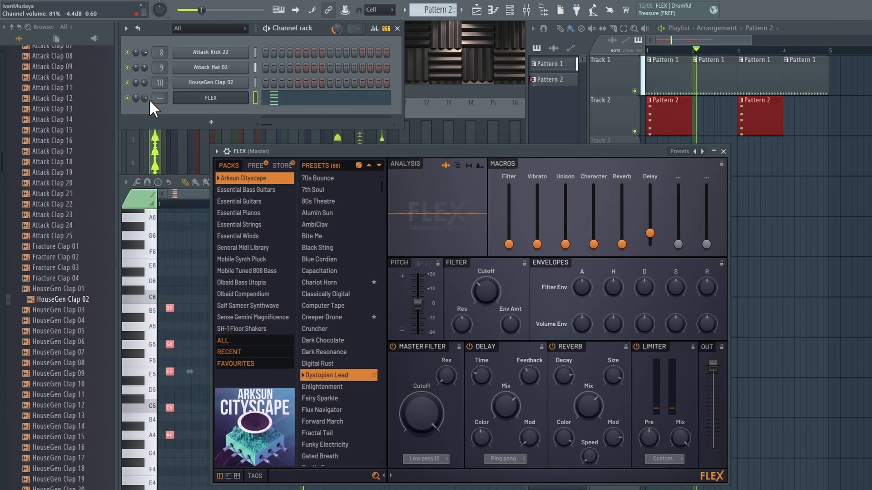
left_click_drag(144, 99, 144, 94)
Adjust the filter cutoff in FLEX and create an automation clip for it
left_click_drag(489, 152, 479, 133)
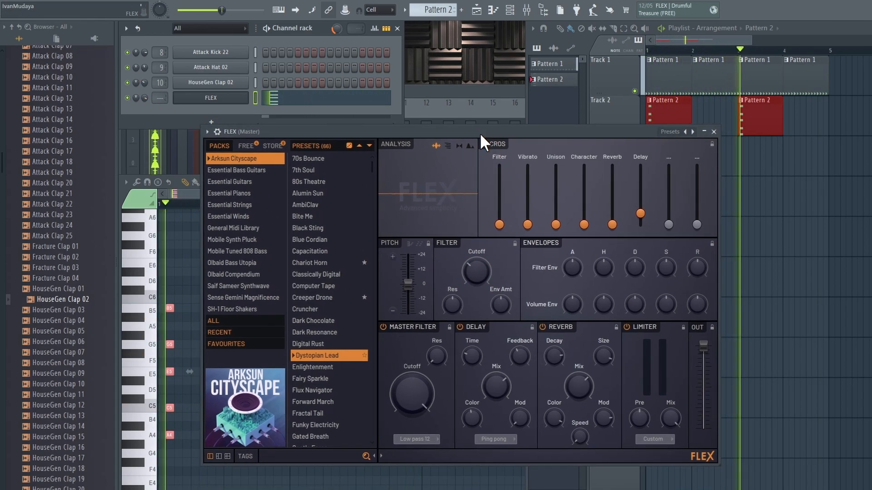
left_click(476, 278)
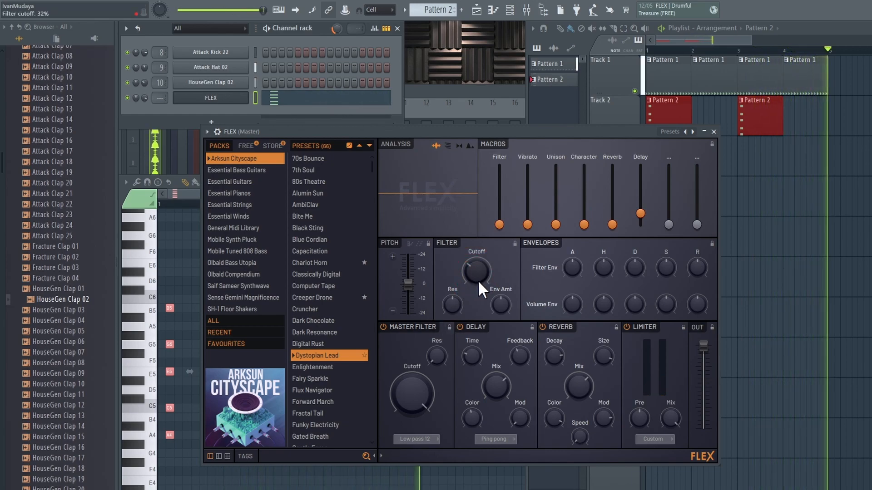
left_click_drag(478, 277, 478, 271)
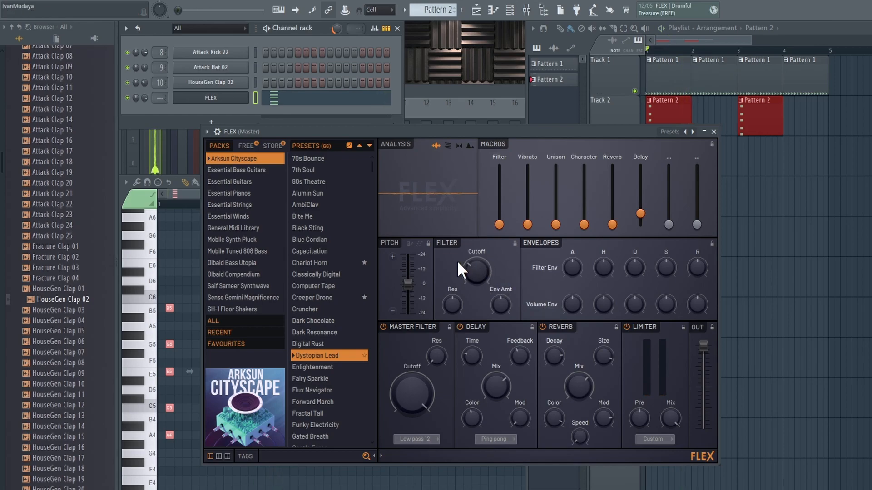
right_click(474, 271)
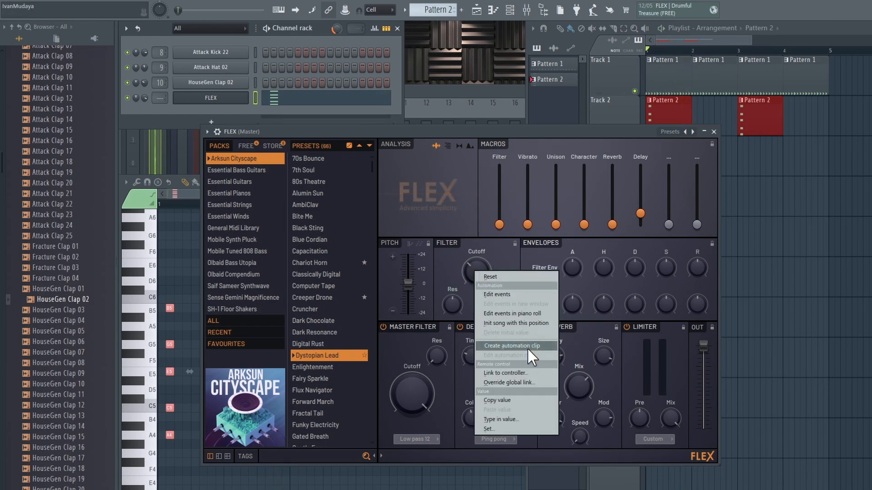
left_click(528, 348)
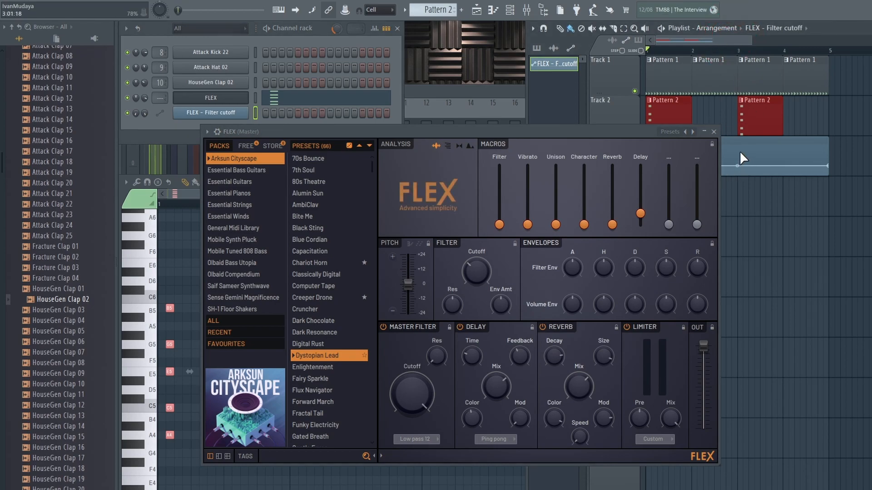
Raise the filter cutoff automation to a peak of about 85% early in bar 3, close FLEX, and play the result
left_click_drag(739, 151, 748, 152)
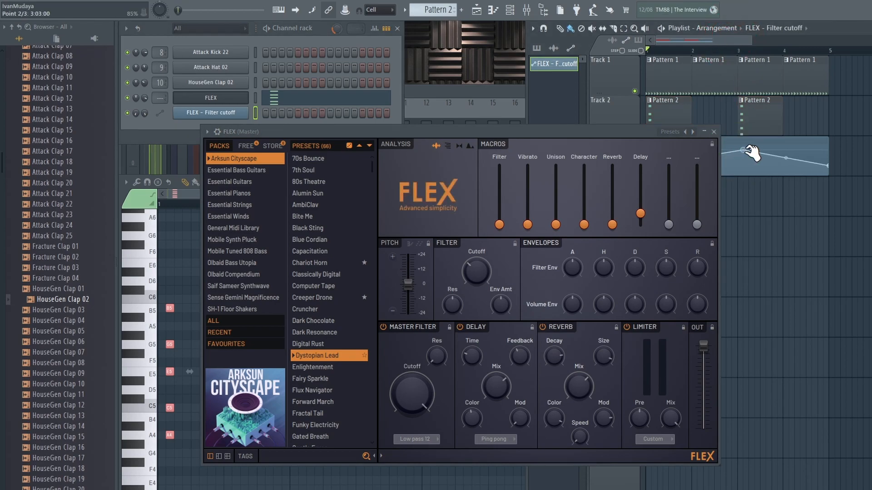
left_click(714, 132)
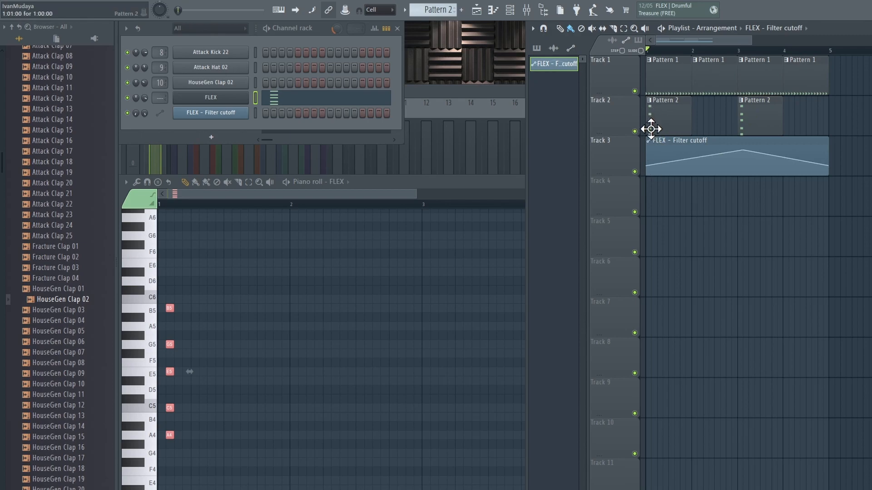
key("space")
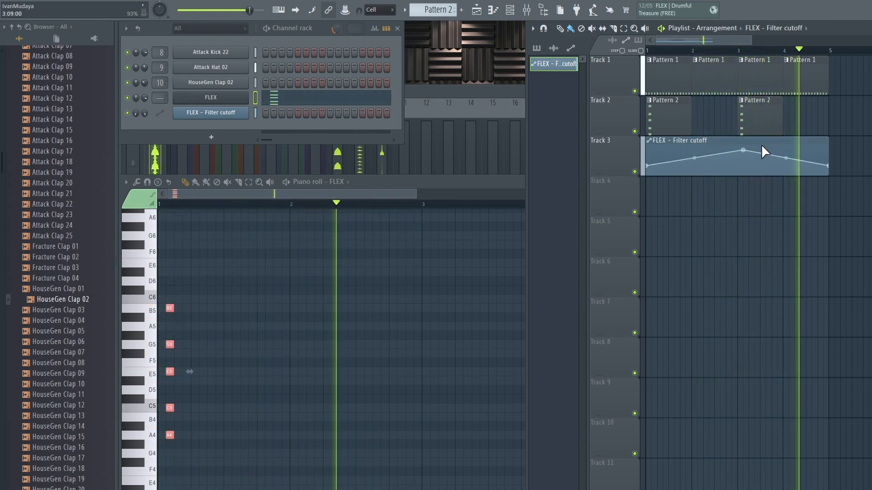
key("space")
Add a six-step Pattern 2 clip on Track 2 starting at step 9 of bar 4, and play the arrangement
left_click(766, 124)
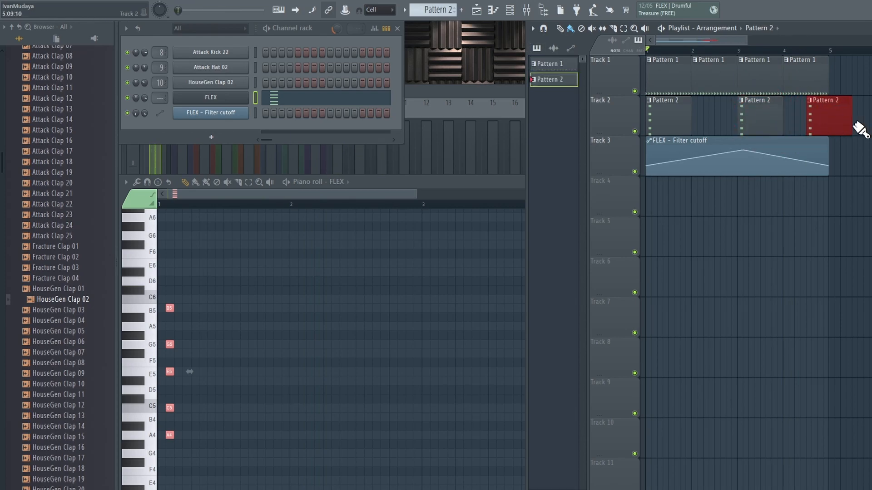
key("space")
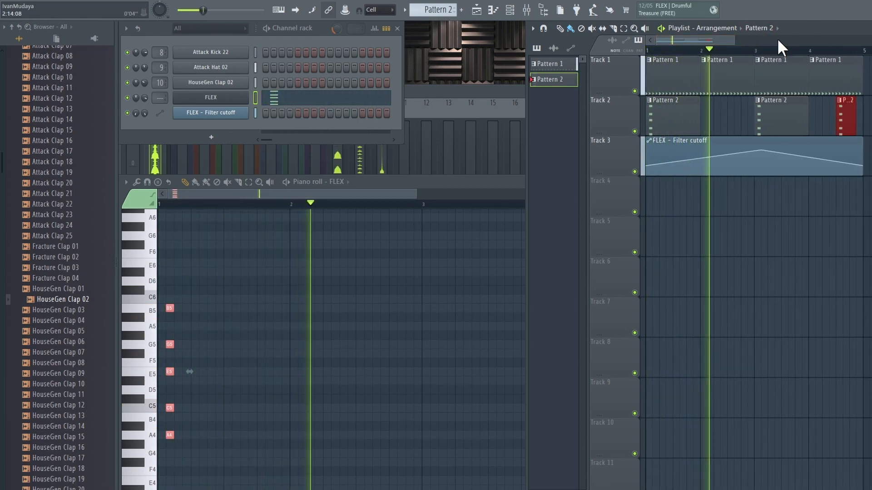
left_click_drag(816, 28, 697, 29)
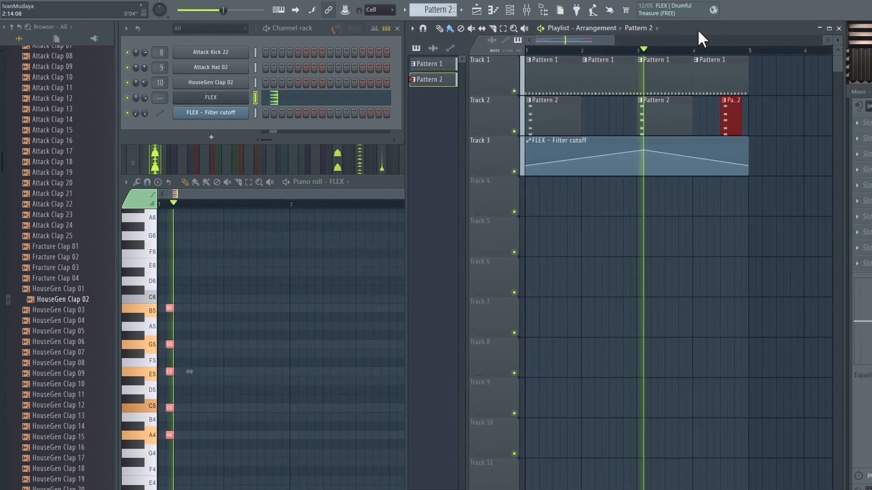
left_click_drag(618, 39, 607, 39)
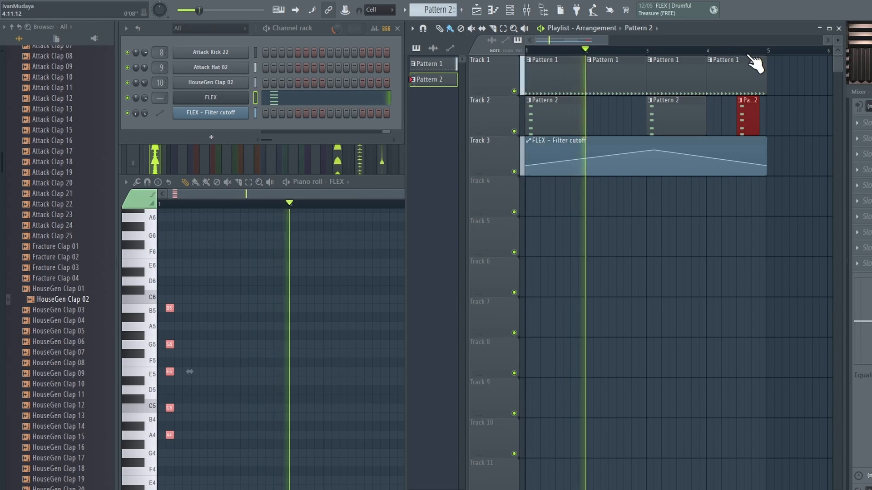
Try the bar 4 Pattern 2 clip one step earlier, return it to step 9, and stop playback
scroll(752, 64, "up", 4)
left_click_drag(744, 131, 735, 117)
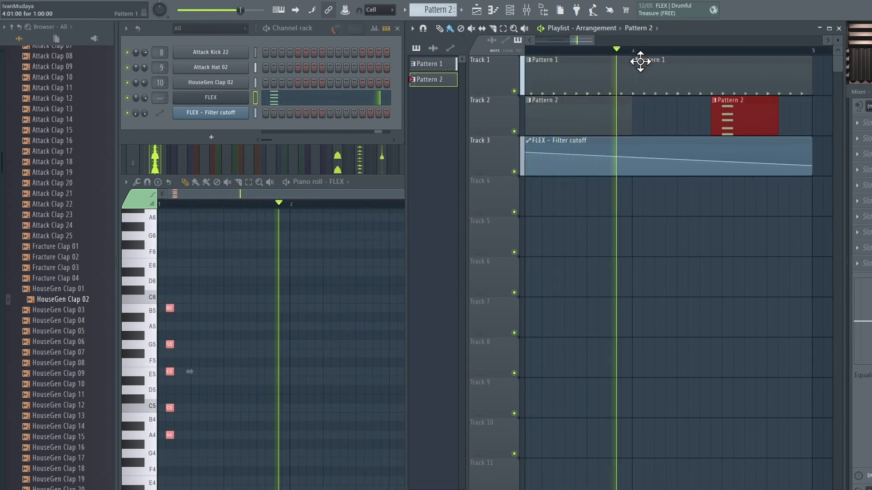
scroll(642, 50, "down", 1)
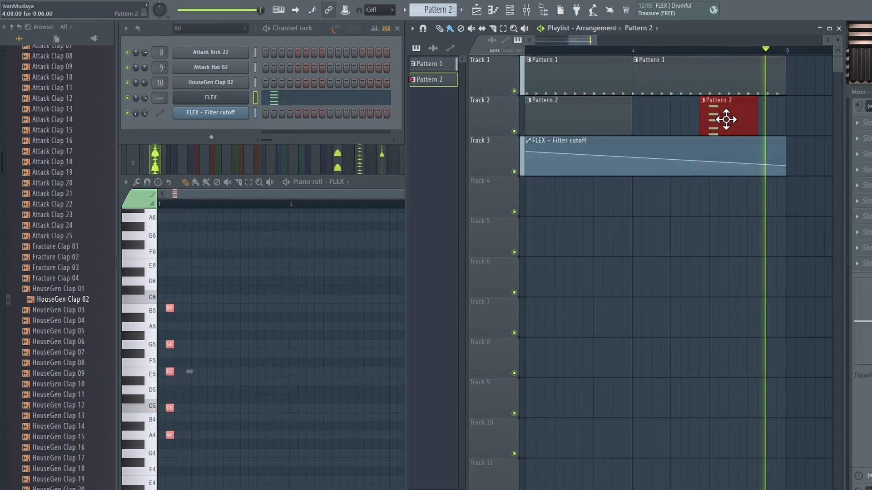
left_click_drag(735, 120, 740, 121)
scroll(691, 55, "down", 3)
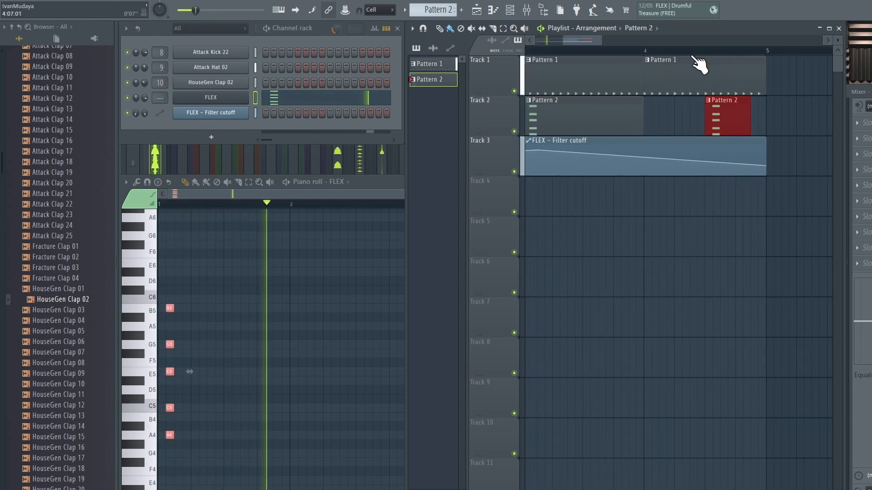
left_click_drag(595, 40, 582, 41)
left_click(604, 52)
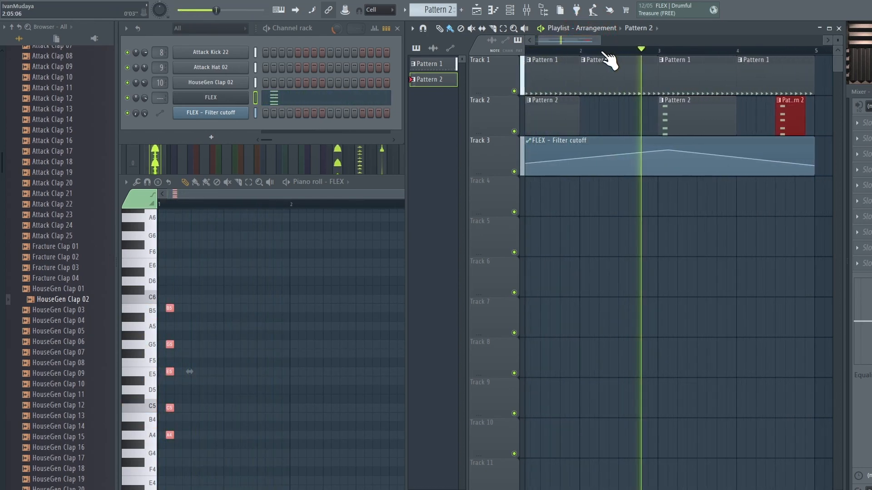
scroll(610, 59, "down", 1)
scroll(594, 59, "down", 2)
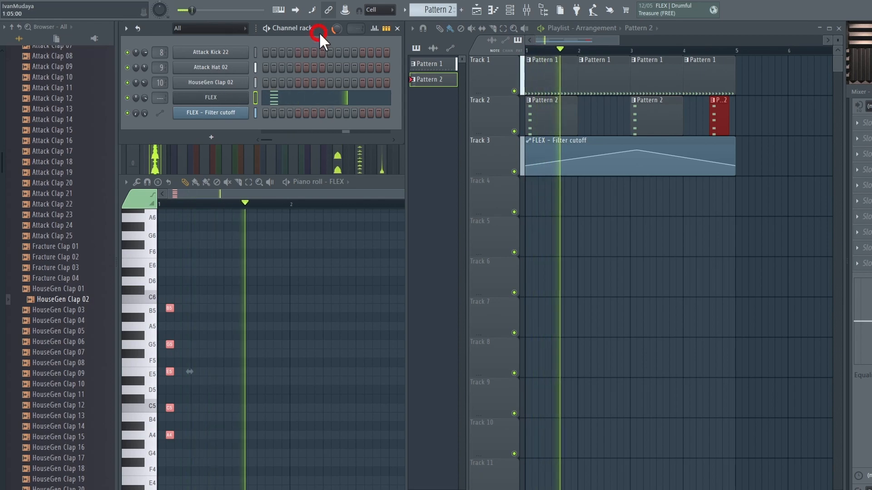
key("space")
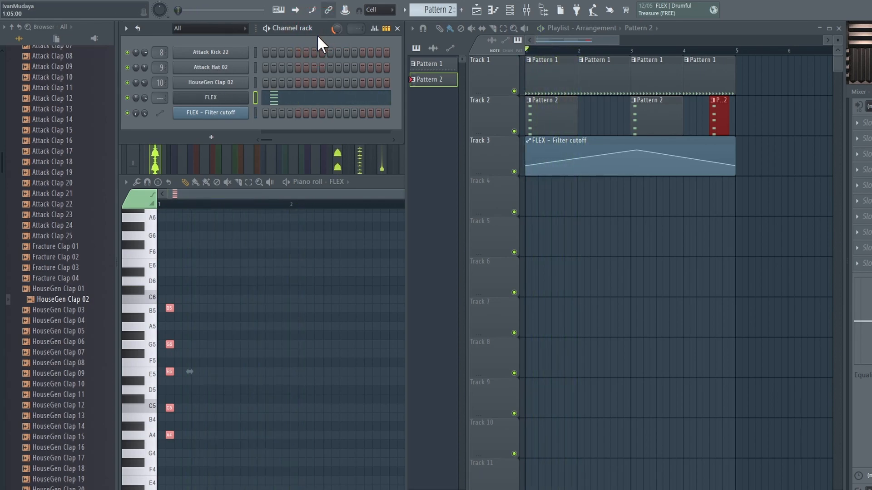
Route the FLEX channel to mixer track 11 and arrange the playlist beside the channel rack
left_click(234, 100)
left_click(217, 133)
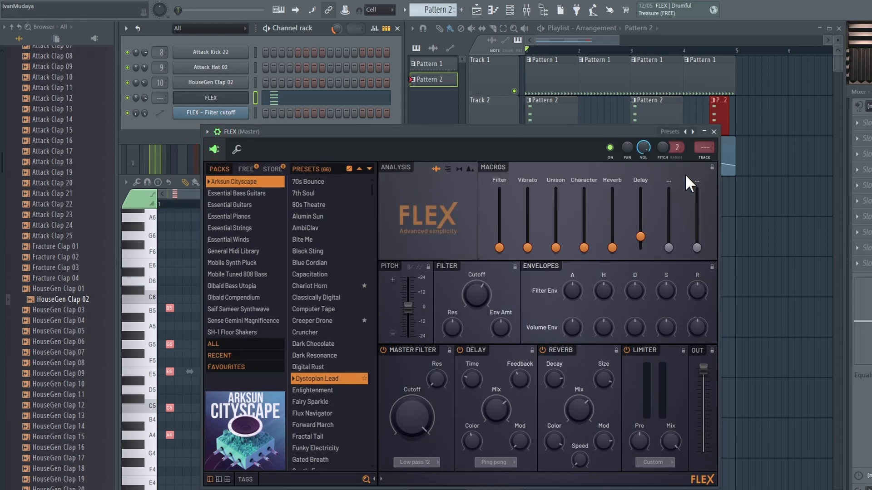
left_click(703, 157)
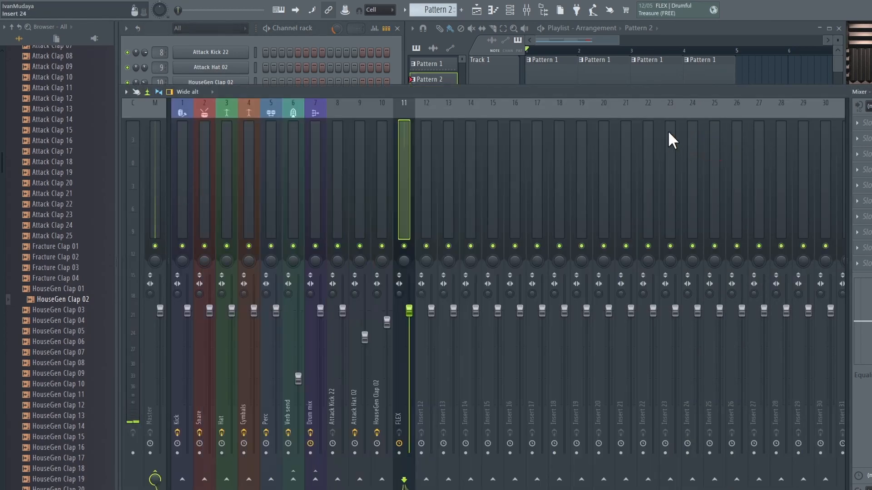
left_click(325, 38)
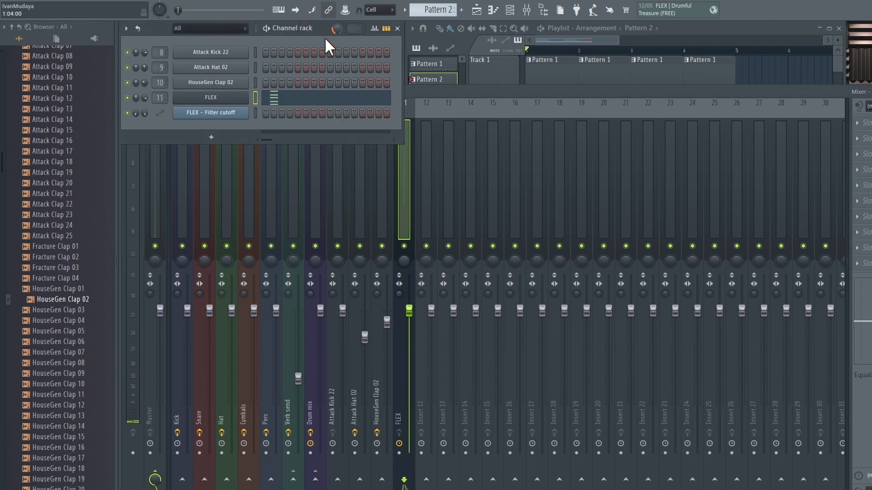
left_click_drag(691, 26, 749, 36)
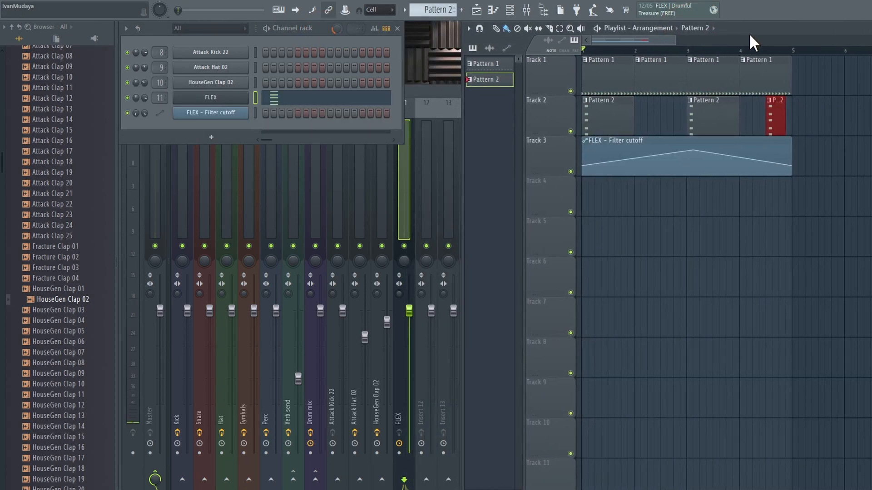
scroll(681, 182, "up", 2)
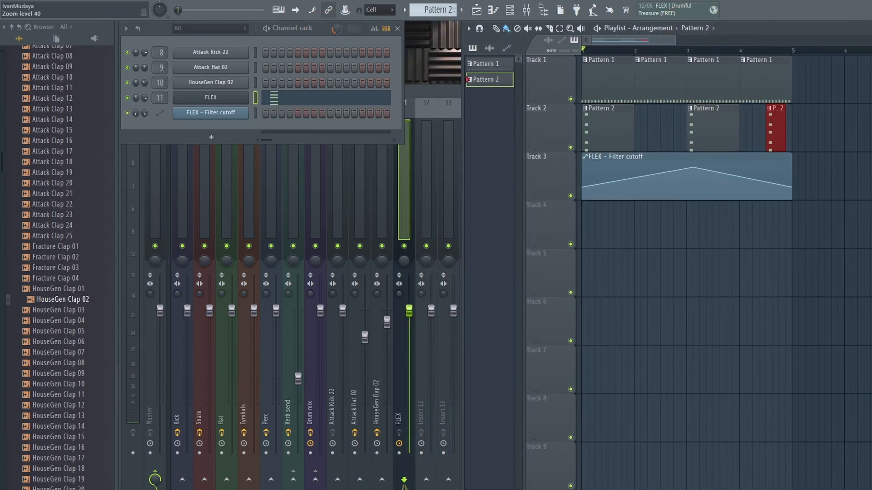
left_click(327, 30)
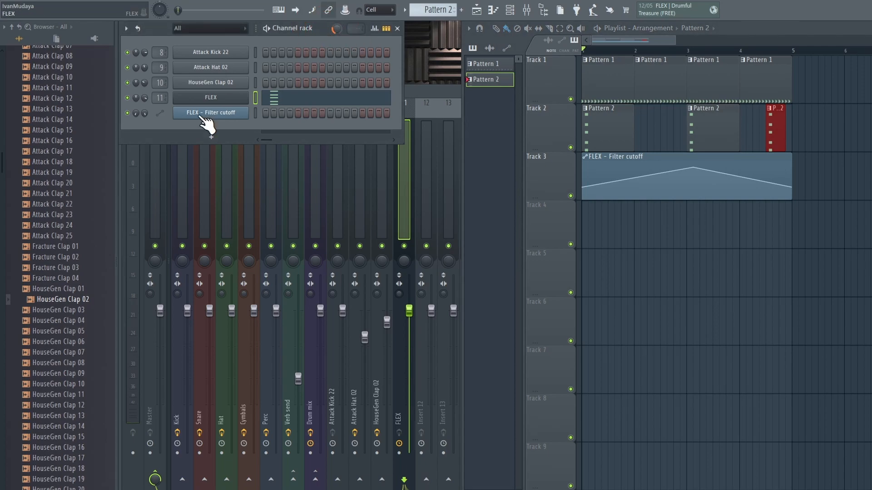
left_click(203, 140)
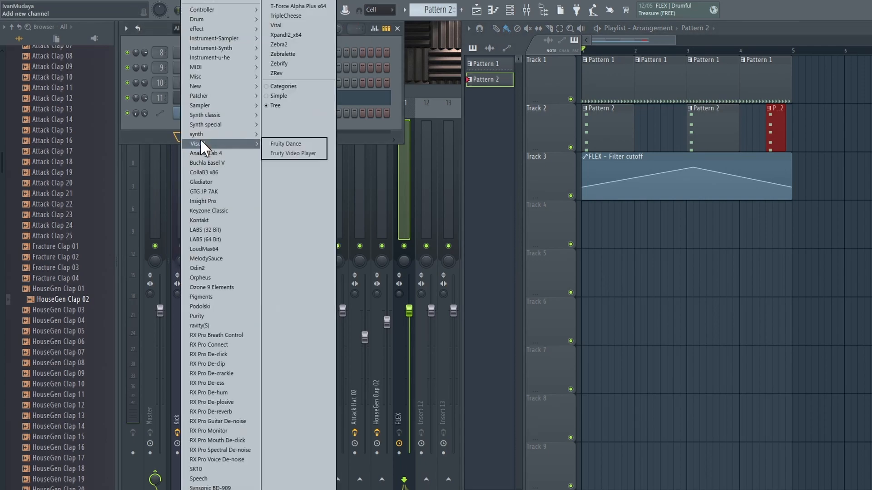
mouse_move(228, 117)
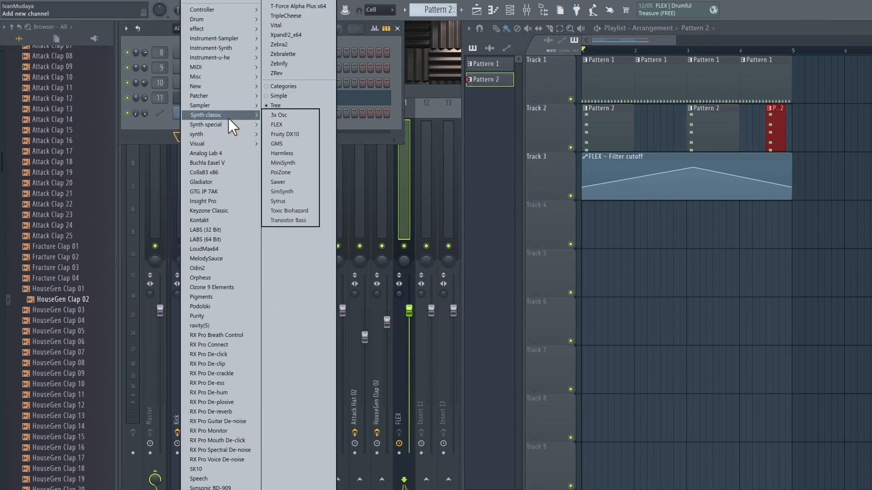
left_click(302, 134)
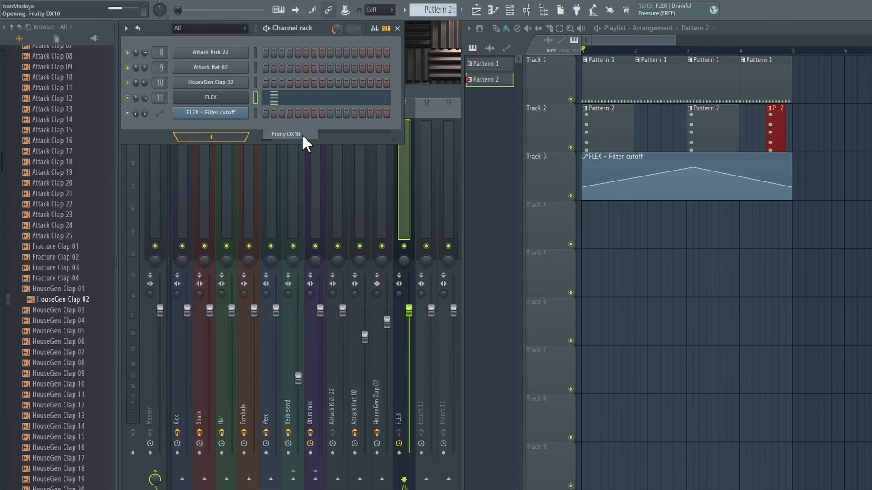
right_click(228, 127)
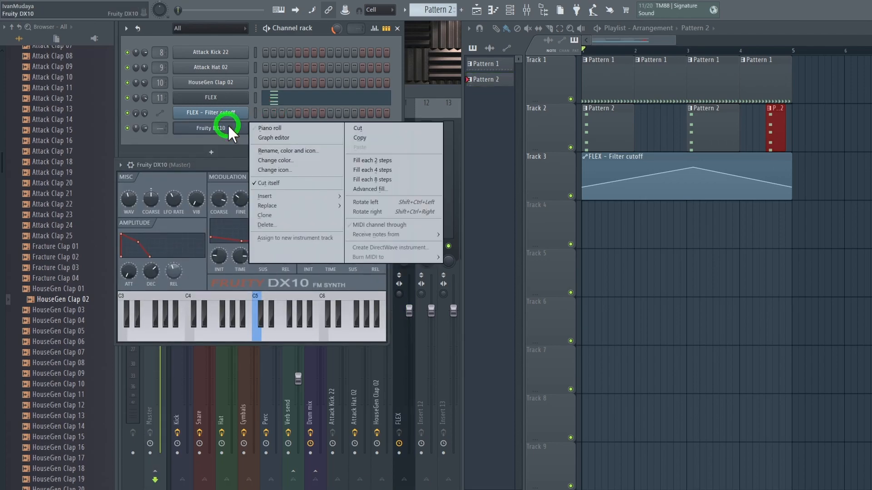
left_click(294, 227)
Add a GMS synth channel and load the Bass 2 MC preset from the Basses bank
left_click(203, 141)
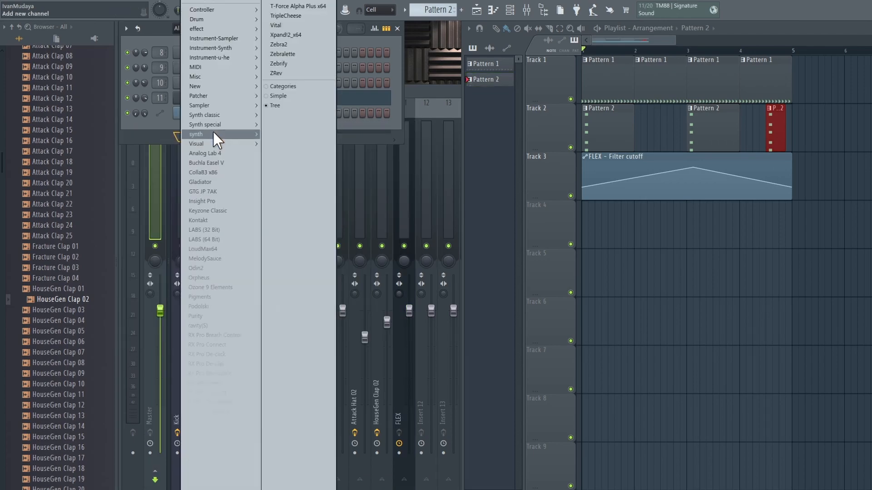
mouse_move(230, 115)
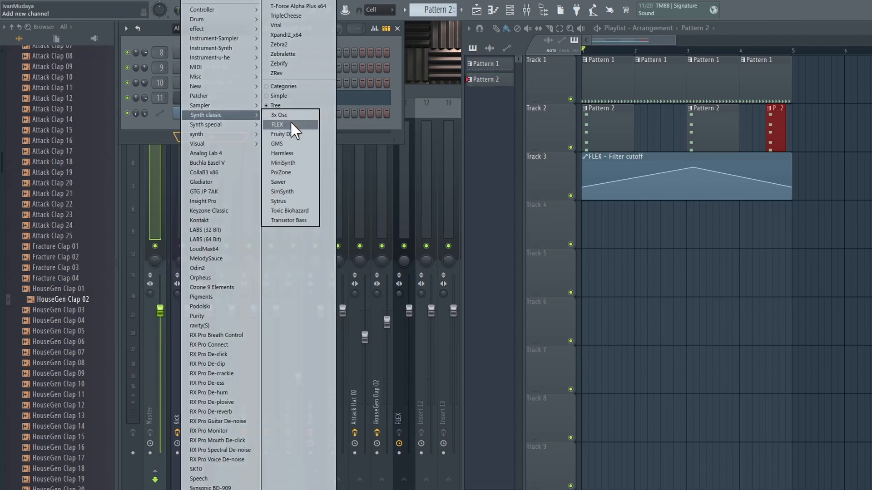
left_click(289, 145)
left_click(97, 129)
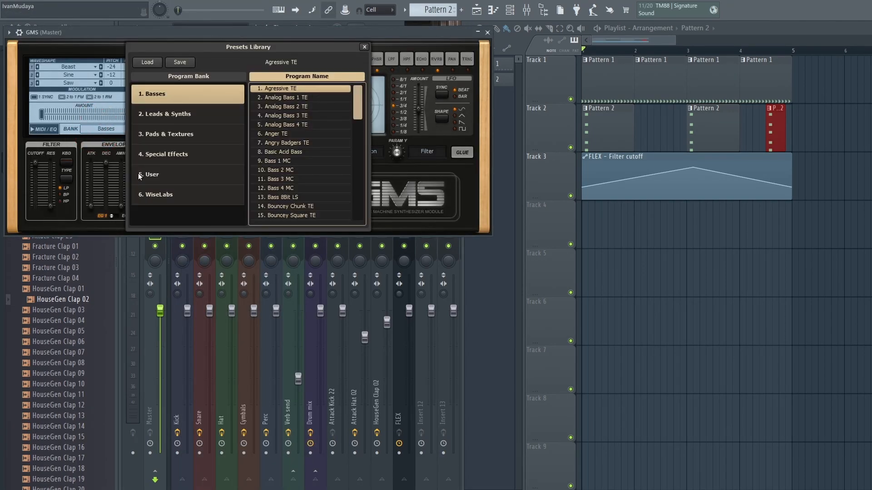
left_click(289, 170)
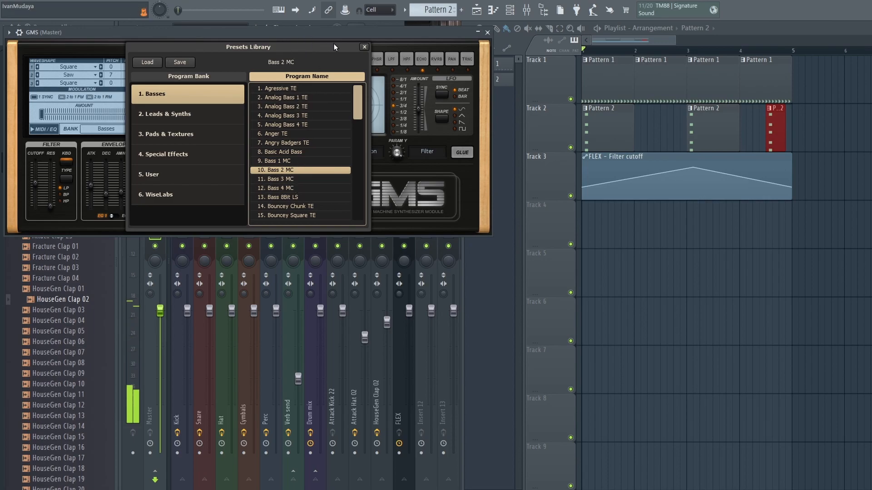
Create Pattern 3 while the arrangement plays and open the GMS channel's piano roll full-size
left_click(485, 33)
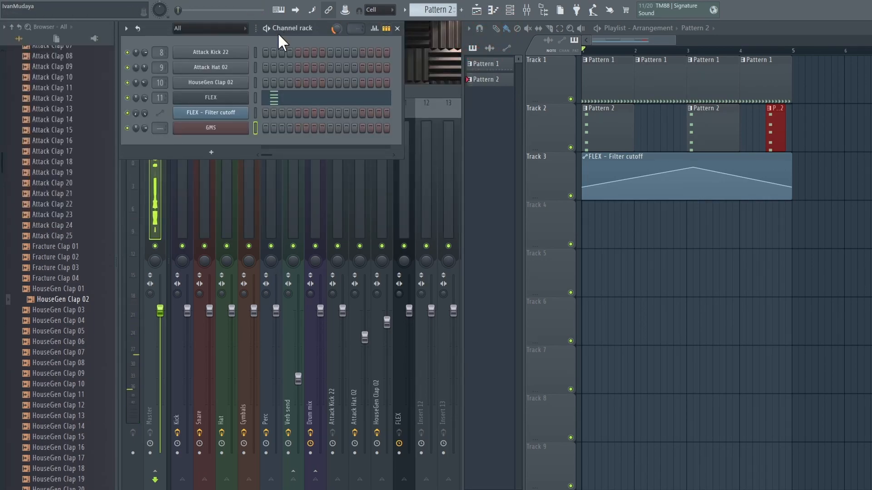
key("space")
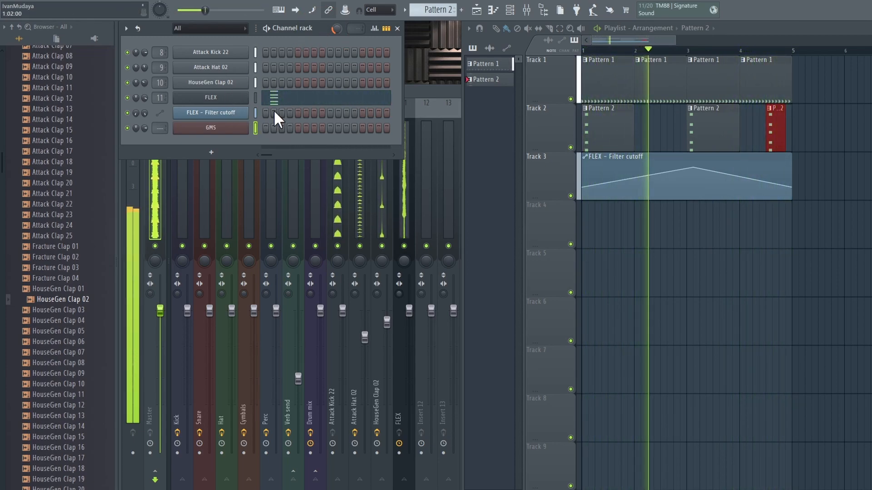
key("F4")
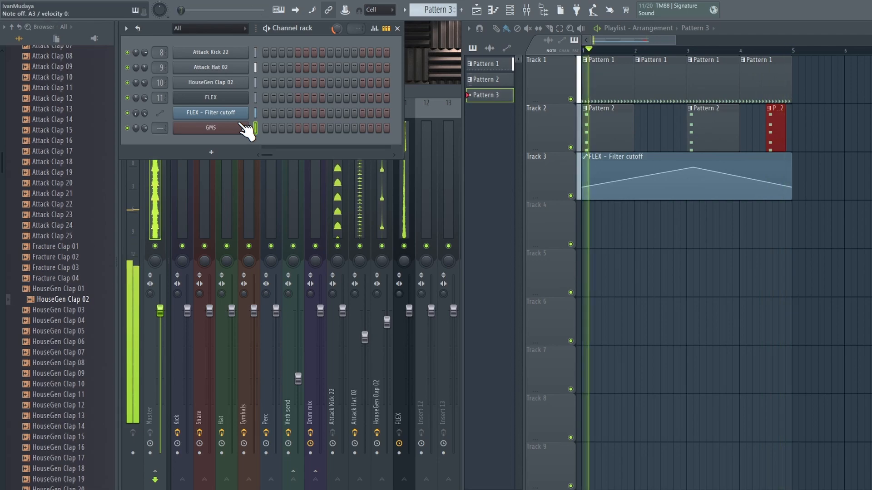
right_click(222, 131)
left_click(304, 124)
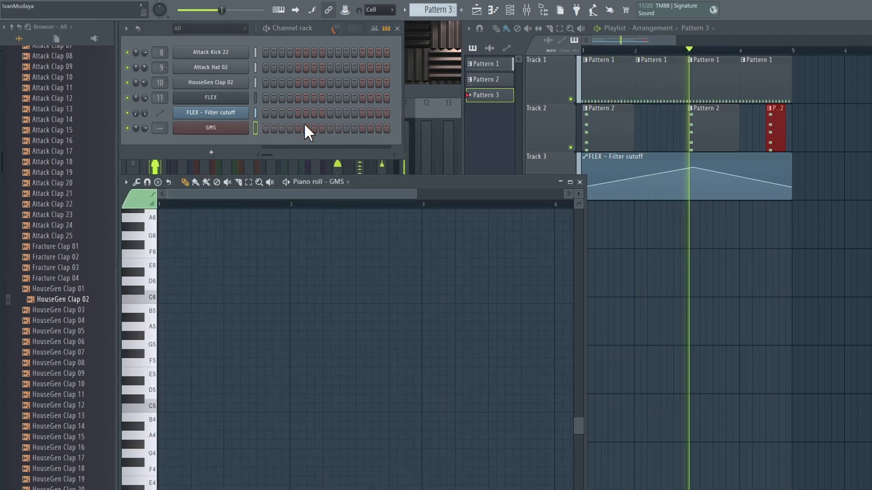
double_click(412, 182)
Draw a 15-step D3 note from bar 1 and an equally long A3 note from bar 2
scroll(193, 206, "down", 5)
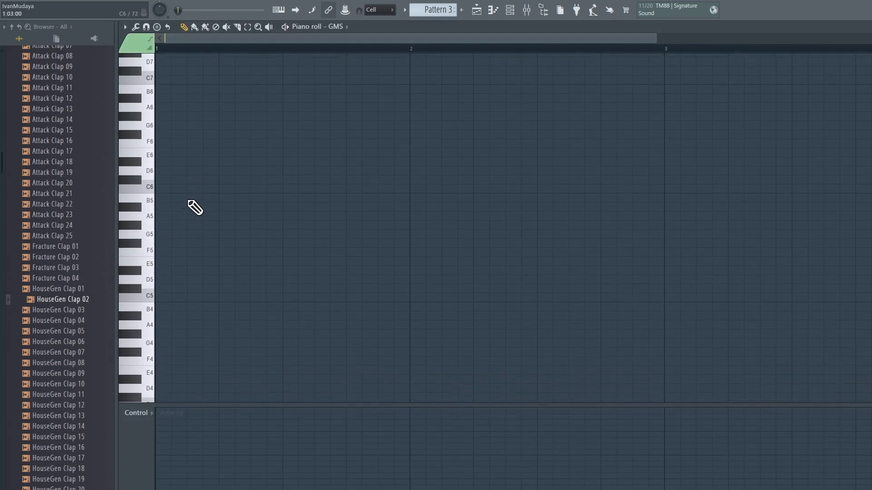
scroll(171, 305, "down", 1)
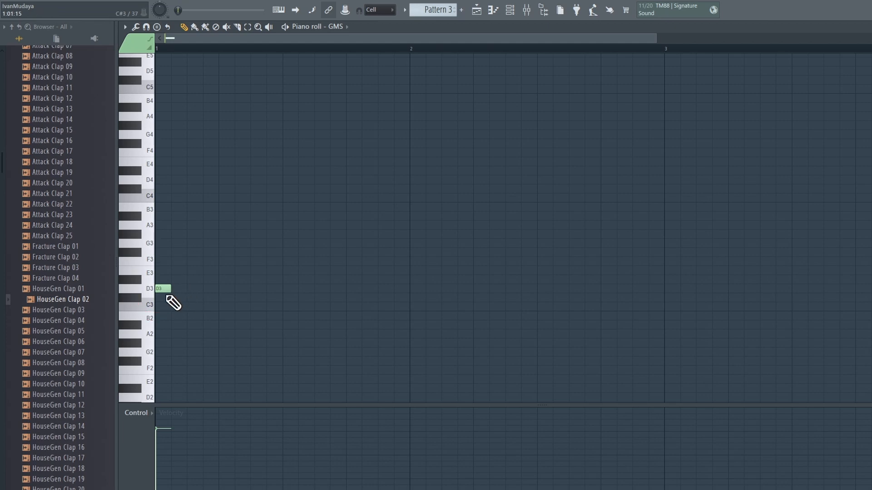
left_click_drag(169, 290, 365, 292)
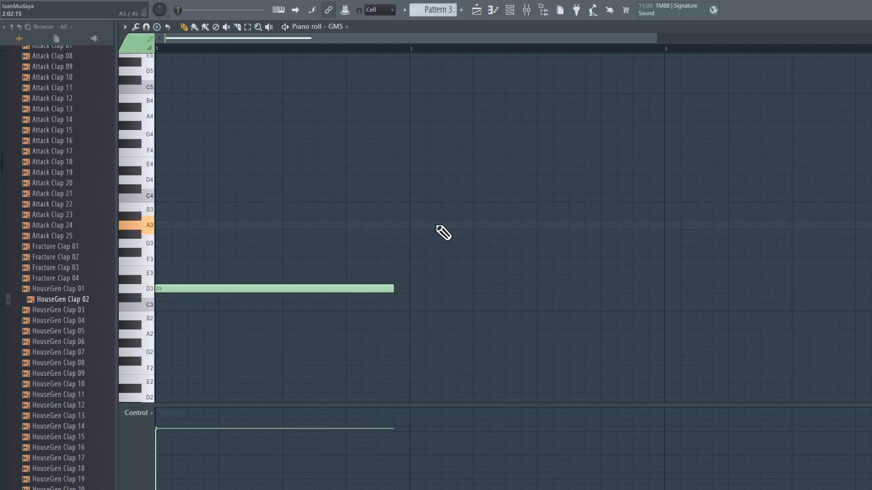
left_click(412, 227)
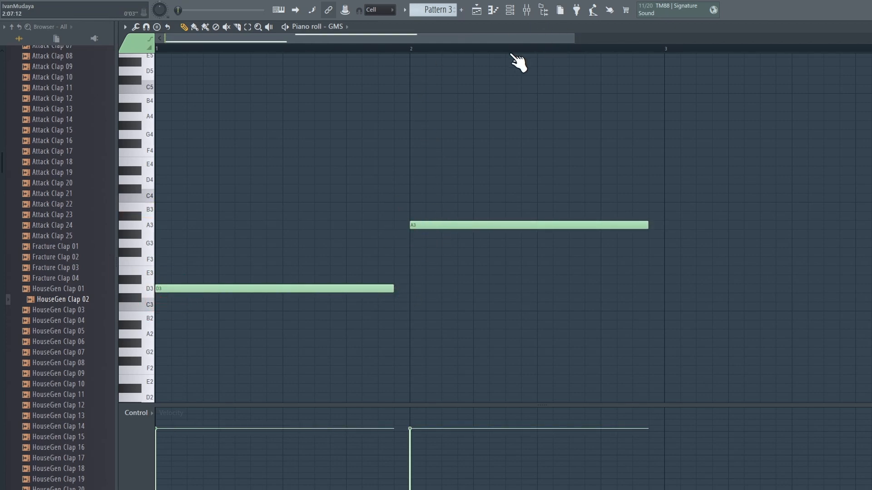
scroll(410, 57, "down", 1)
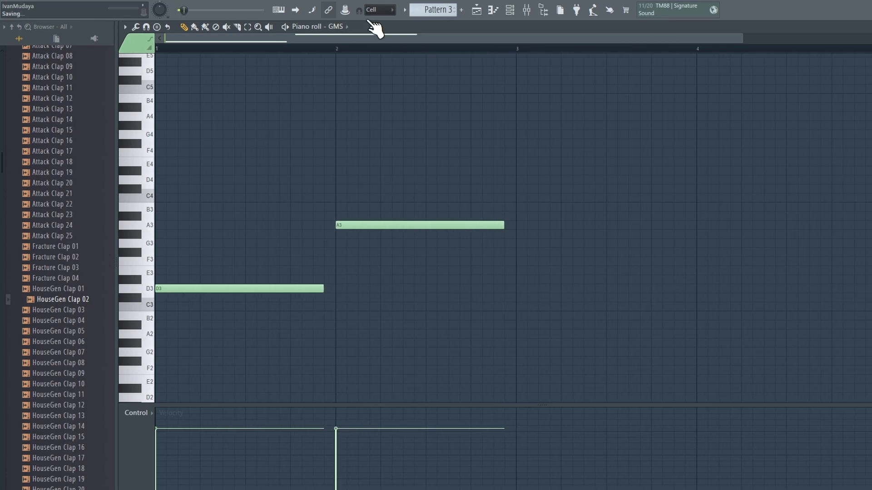
Place Pattern 3 on Track 4 at bar 1 of the playlist and play the arrangement
left_click(481, 13)
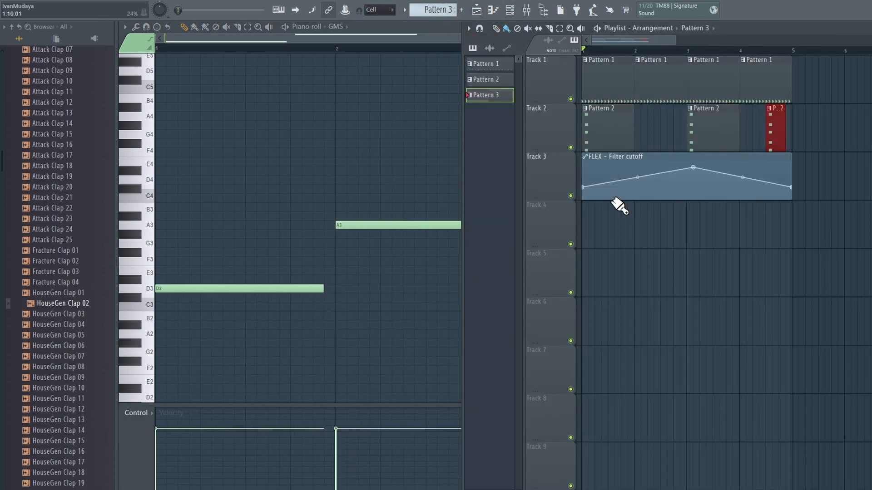
left_click(590, 234)
key("space")
Shorten D3 to 14 steps, follow it with a one-bar F3 note, and place A3 from step 15 of bar 2 to bar 4's end
left_click(292, 41)
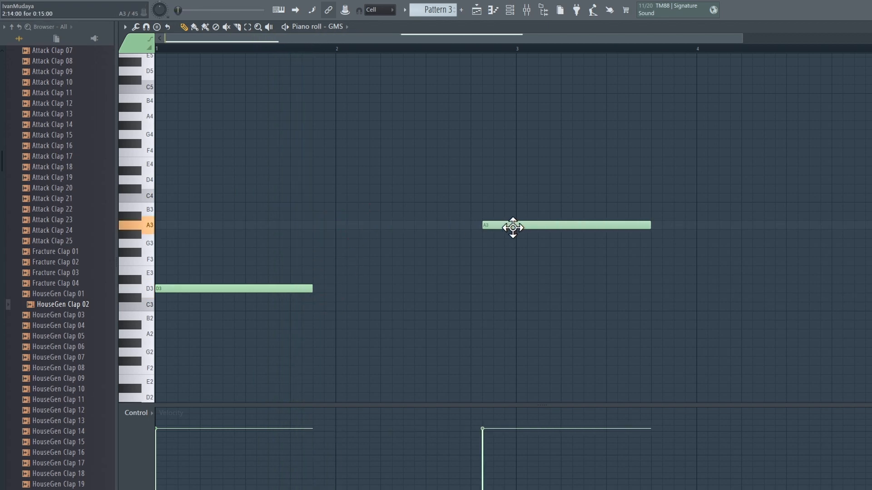
left_click(315, 261)
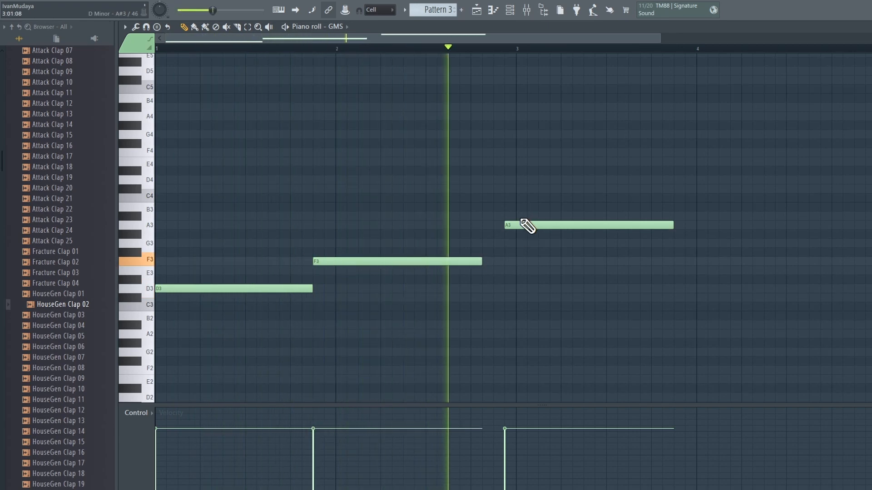
left_click_drag(526, 226, 515, 225)
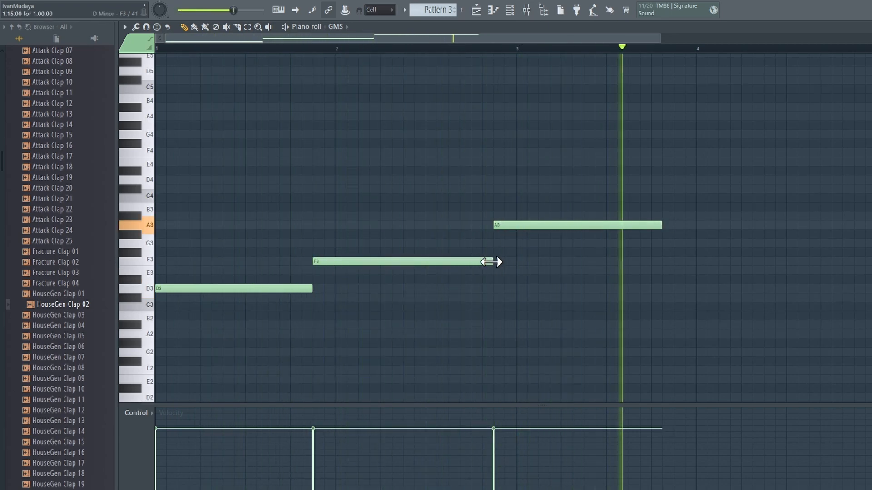
scroll(510, 225, "down", 2)
key("space")
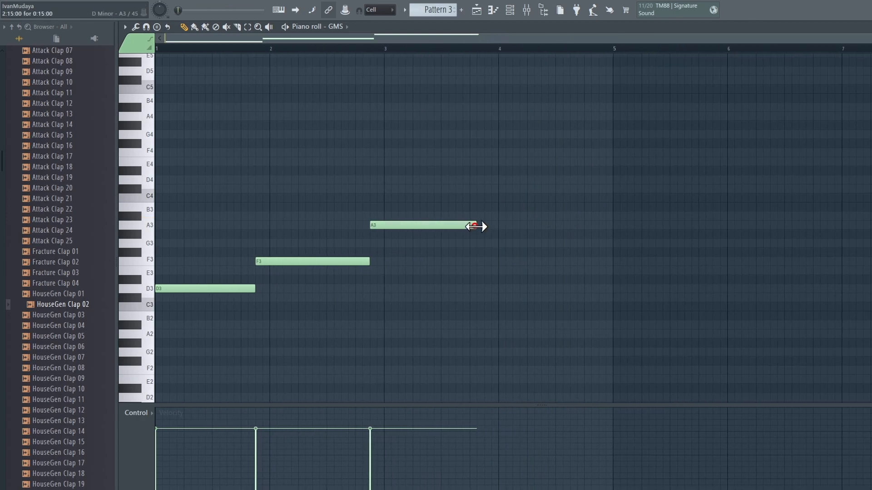
double_click(530, 25)
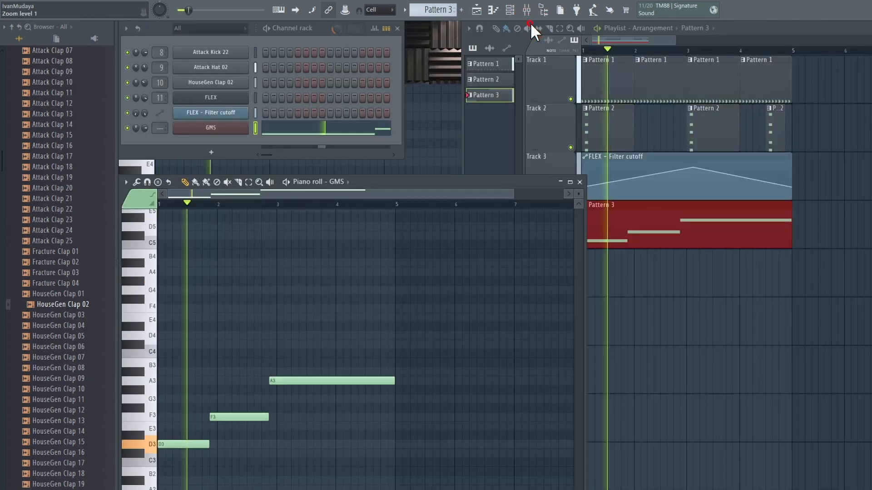
Turn on frequency slide for the GMS bass with a slide time of 0.58 % while the loop plays
left_click(180, 134)
left_click_drag(306, 29, 445, 179)
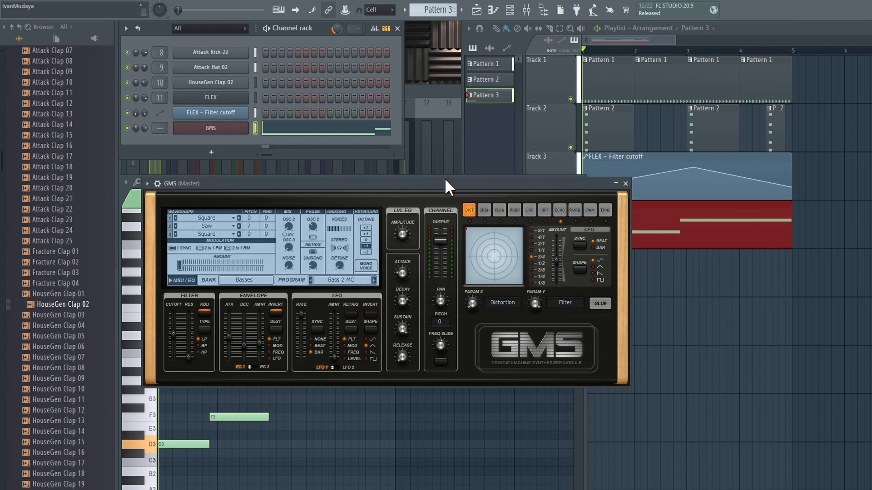
left_click_drag(174, 332, 174, 331)
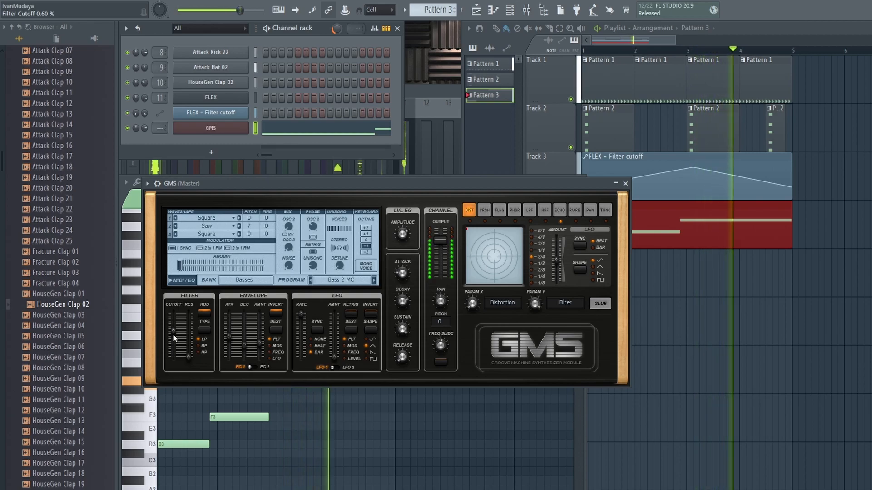
left_click(441, 361)
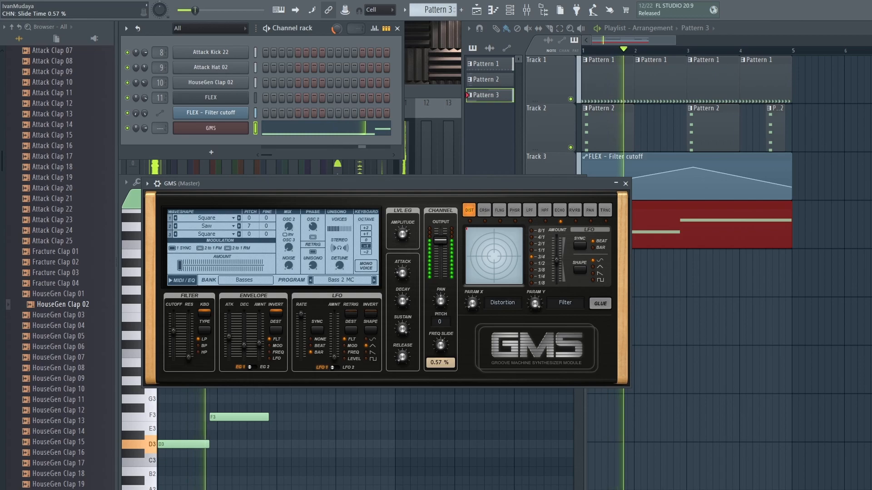
left_click_drag(439, 348, 439, 348)
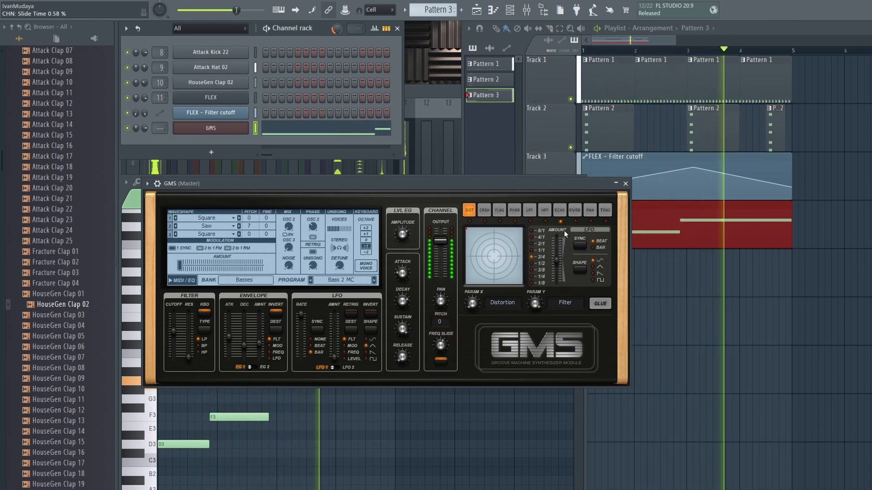
Set the GMS filter cutoff to 0.69 % and close the synth window
left_click_drag(175, 331, 174, 321)
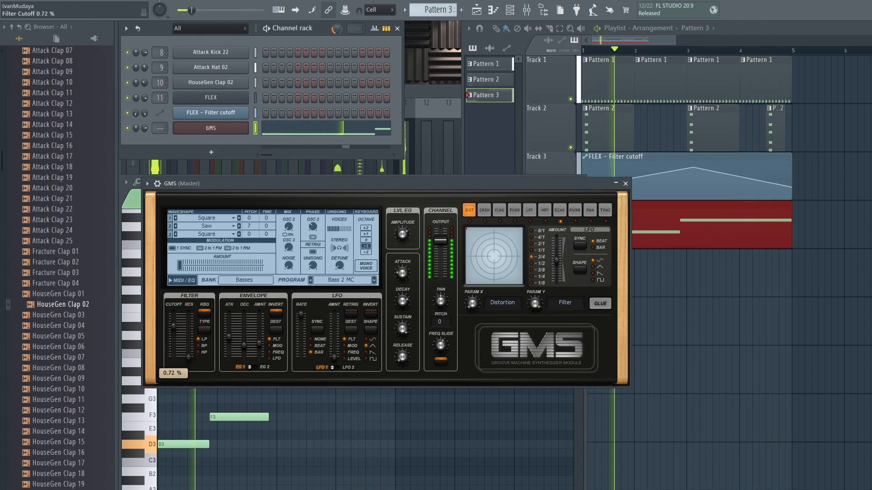
left_click_drag(172, 331, 174, 329)
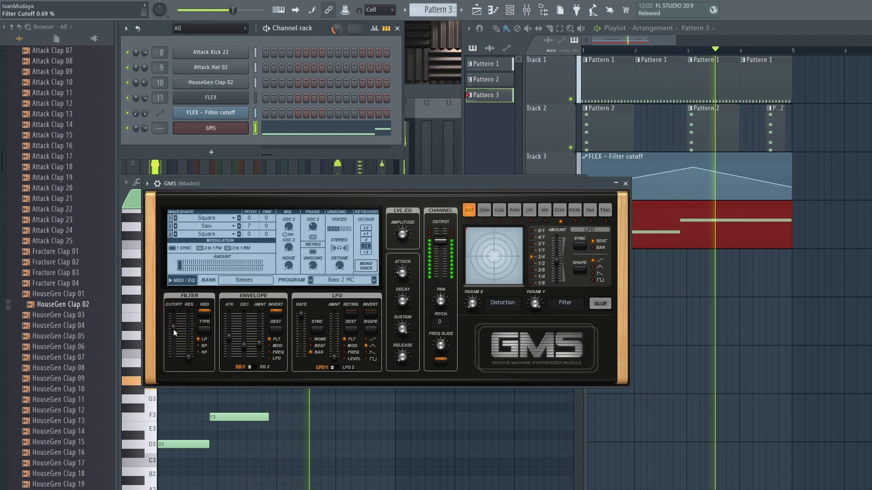
left_click(625, 184)
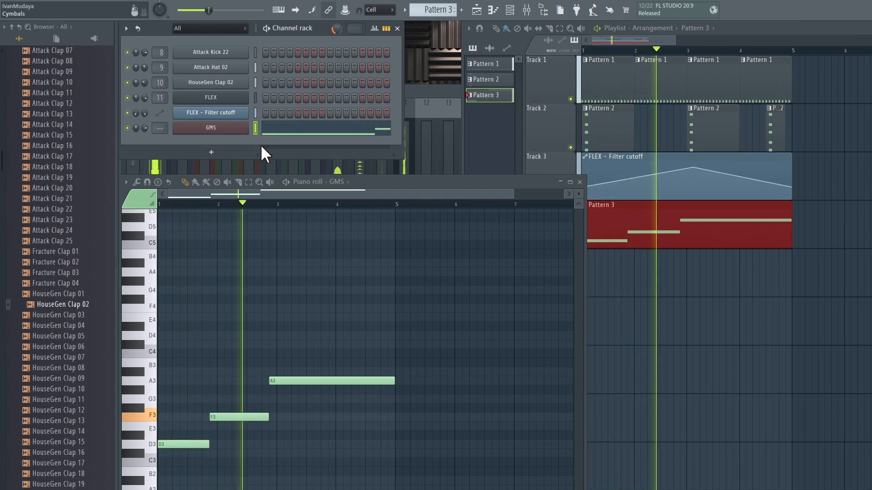
Create Pattern 4, stop playback, and paint its clips across bars 1 to 4 of Track 5
key("F4")
left_click(546, 151)
key("space")
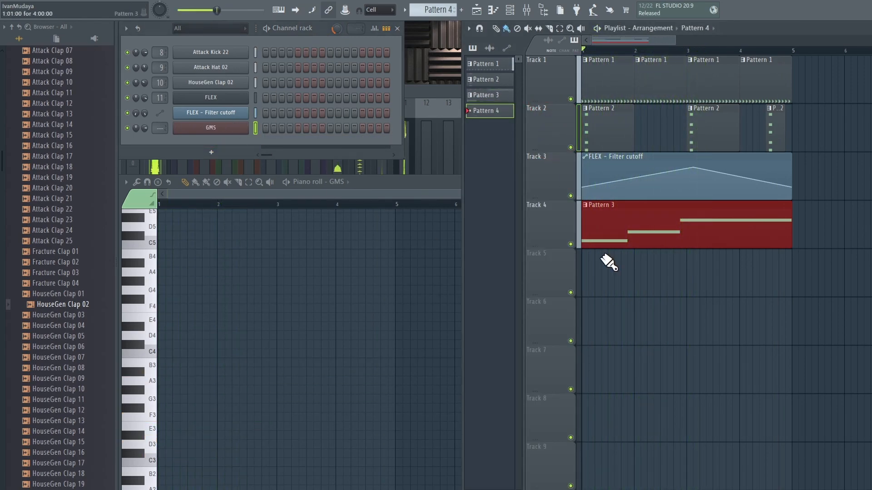
left_click_drag(598, 275, 791, 263)
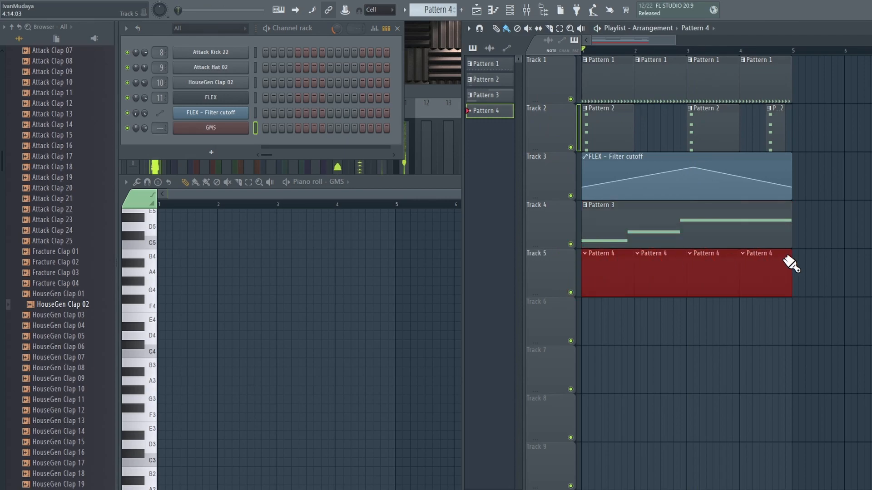
Add a second FLEX channel with the Dark Star Accoustic preset from the Essential Guitars pack and audition it over the loop
left_click(237, 153)
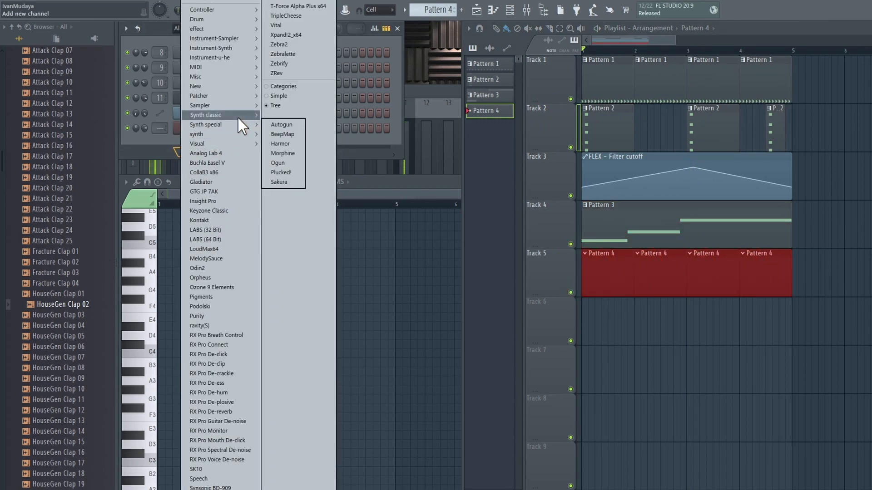
mouse_move(248, 112)
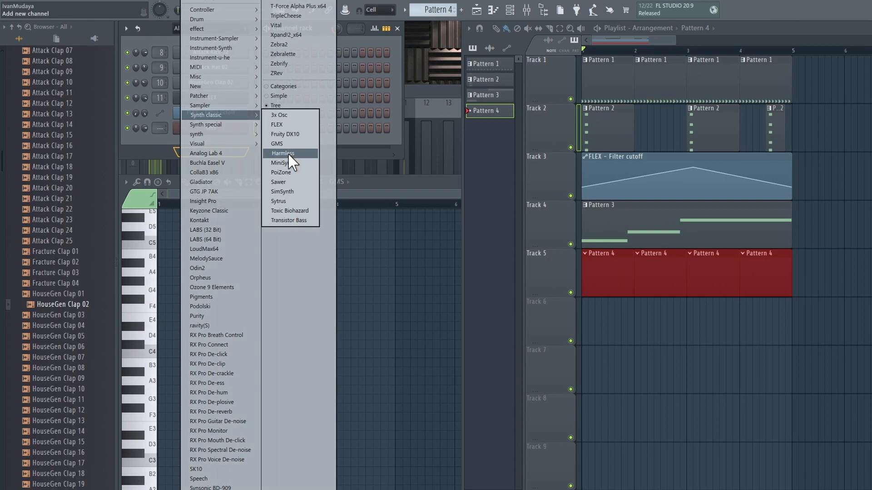
left_click(288, 125)
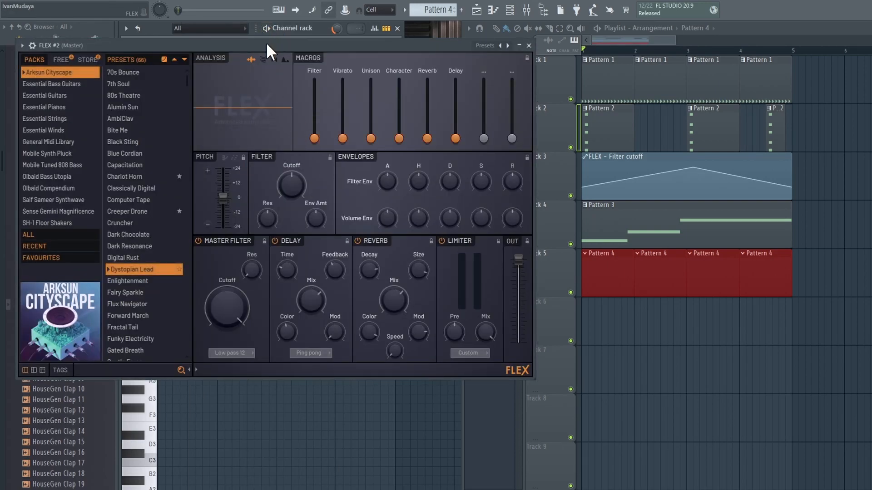
left_click_drag(267, 44, 428, 69)
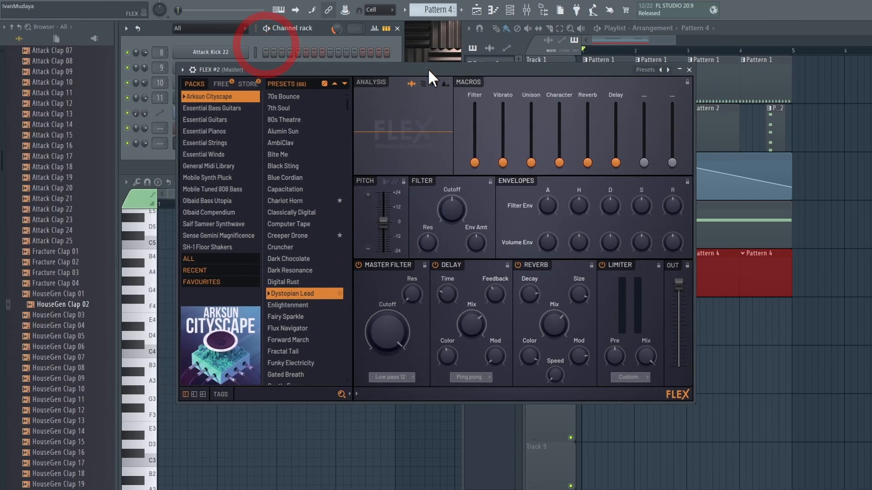
left_click(231, 120)
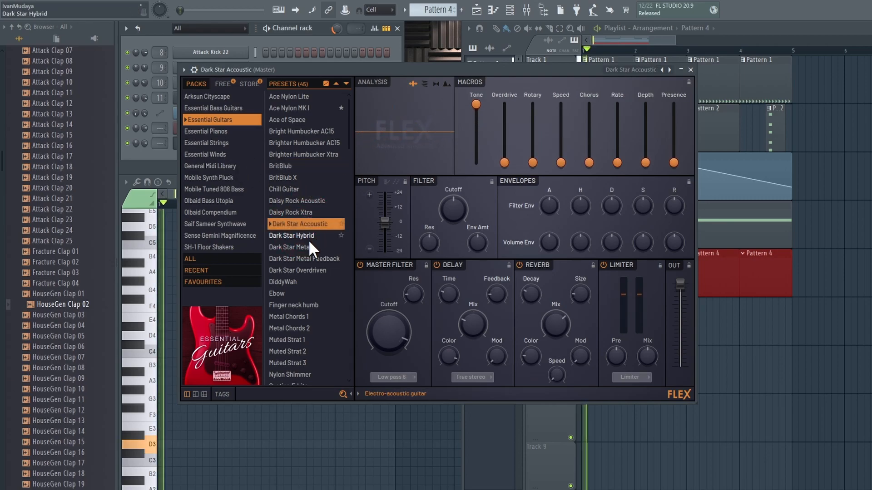
key("space")
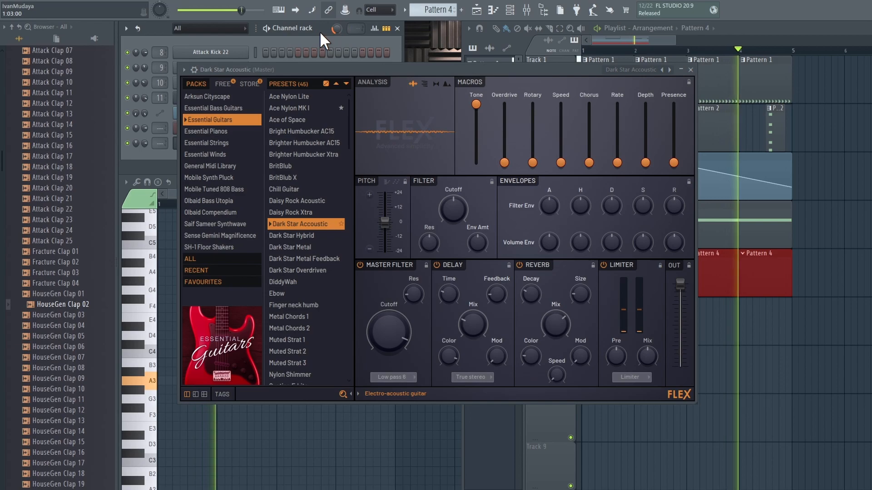
left_click(691, 70)
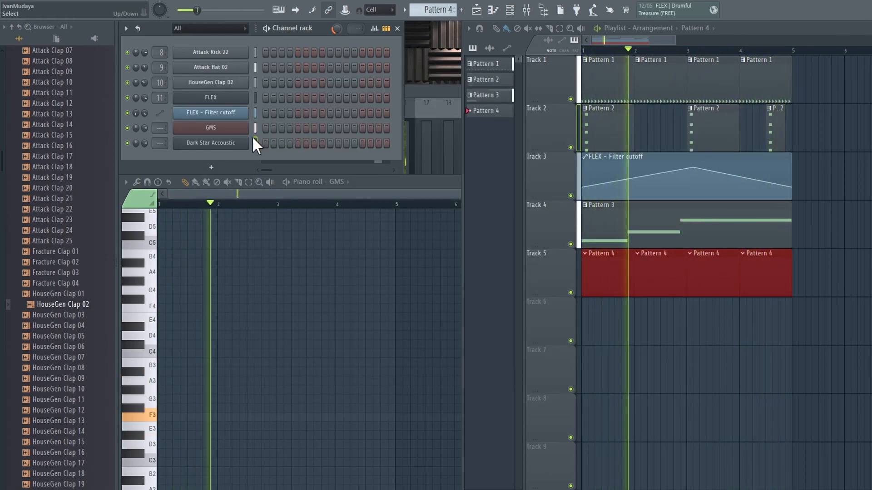
Open the guitar channel's piano roll and place A5, G5 and A5 notes on steps 8, 10 and 13 of bar 1
right_click(241, 142)
left_click(282, 145)
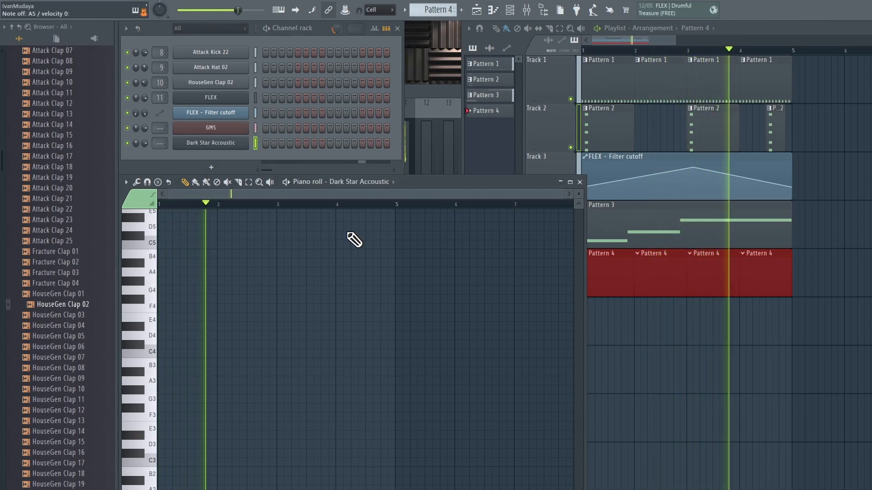
scroll(242, 297, "up", 4)
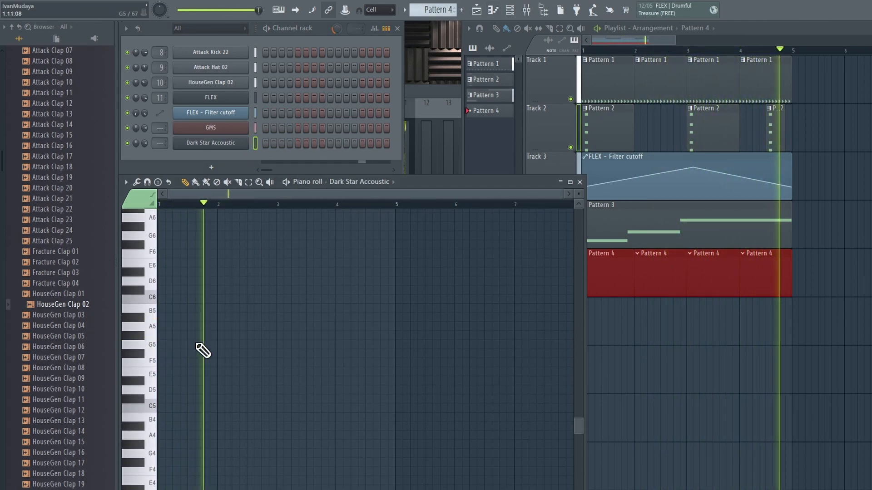
scroll(179, 206, "up", 2)
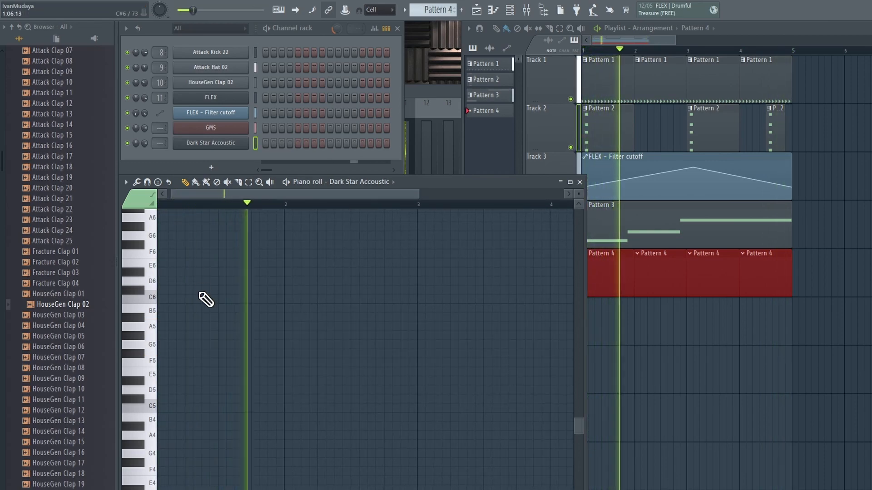
left_click_drag(202, 193, 188, 194)
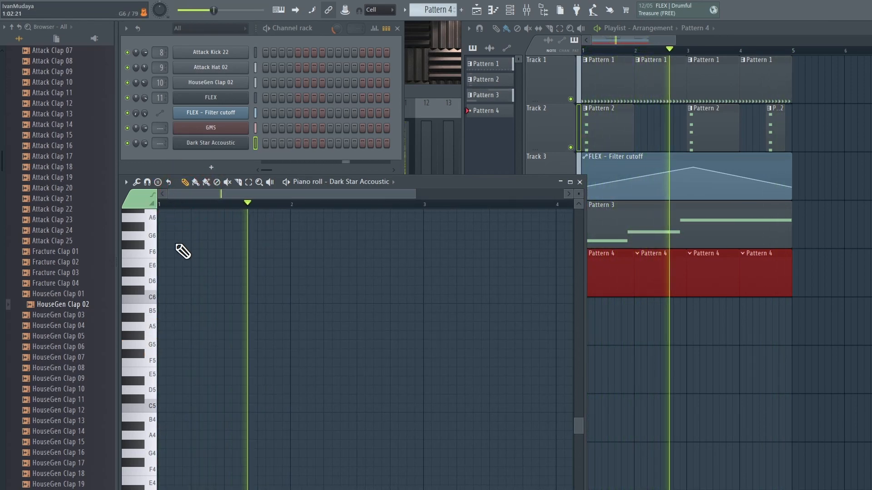
left_click(218, 327)
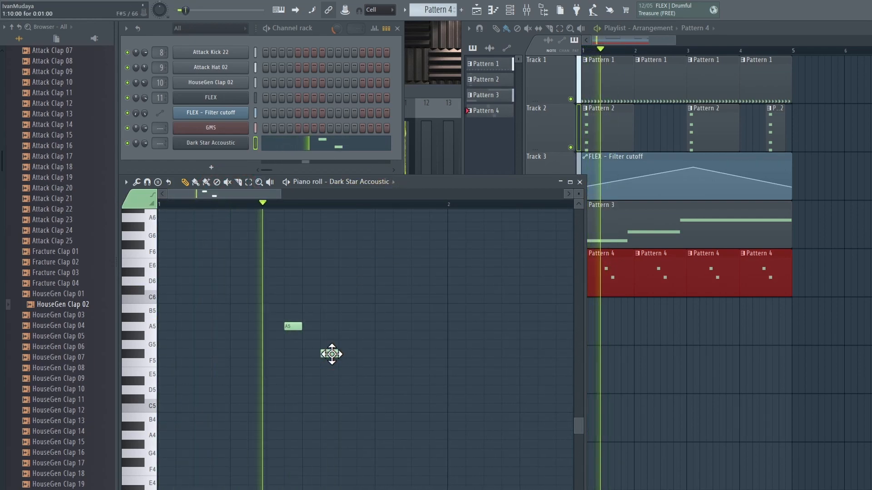
left_click(330, 344)
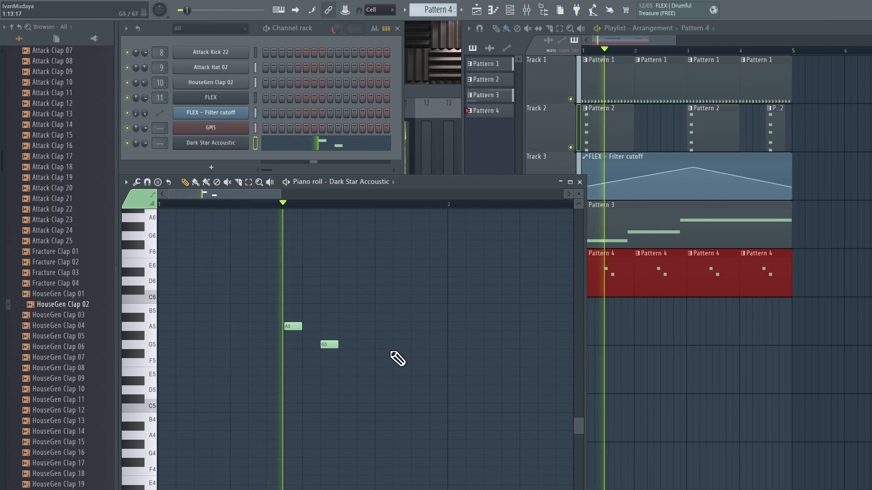
left_click(383, 326)
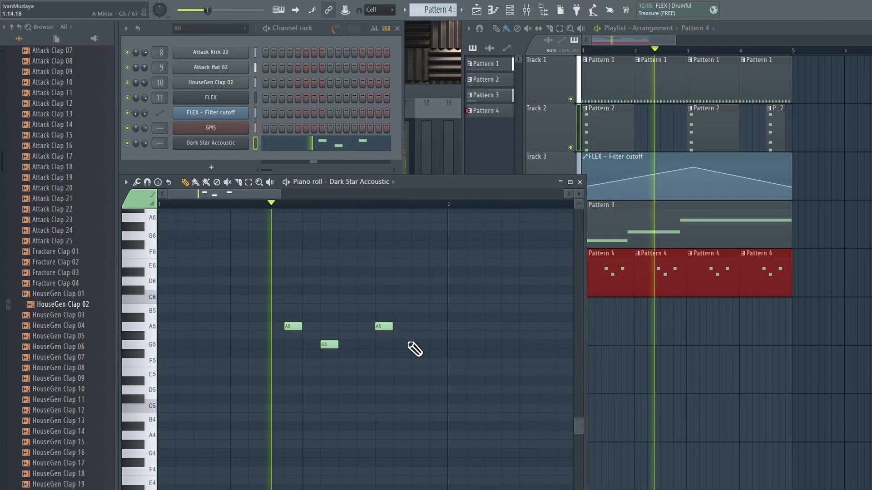
Shape the guitar's FLEX sound with a lower master filter cutoff, more chorus and a 43 % delay mix, and reduce its channel volume
left_click(211, 143)
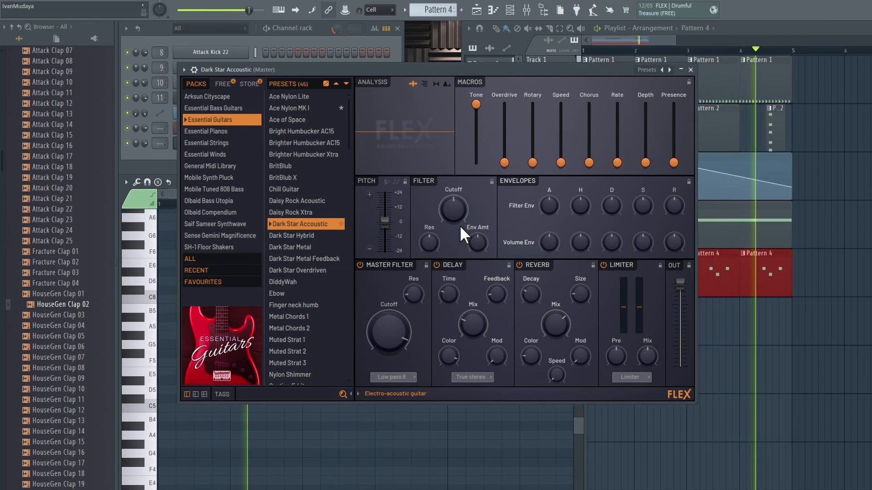
left_click_drag(408, 326, 407, 302)
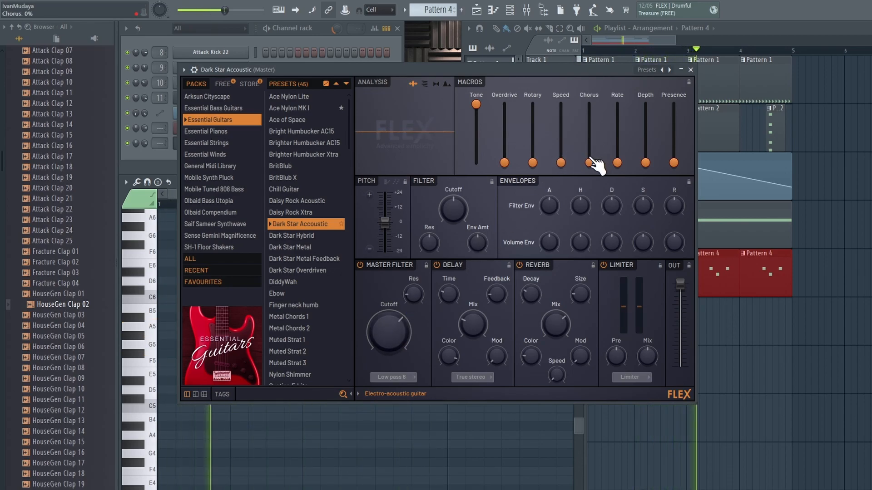
left_click_drag(589, 162, 588, 135)
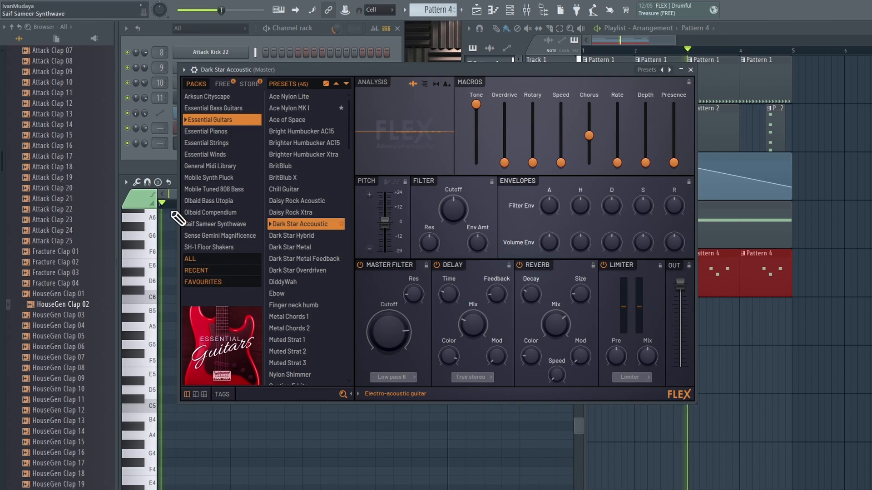
scroll(146, 142, "down", 3)
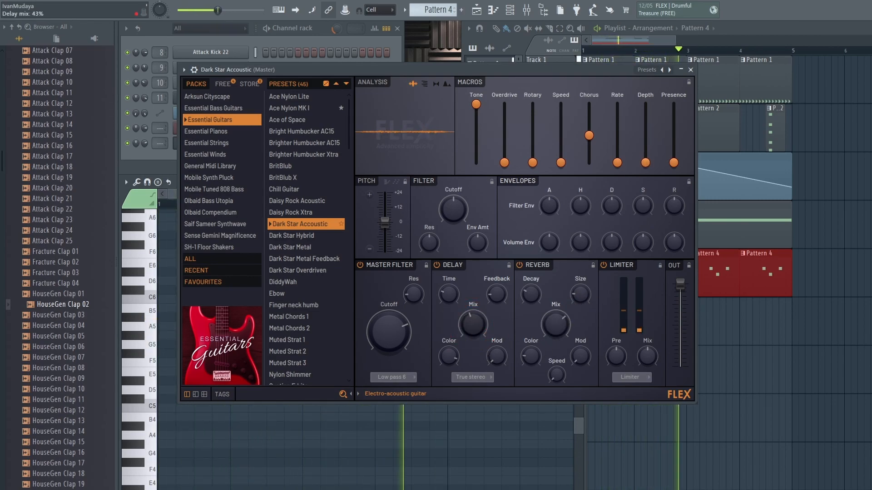
left_click_drag(505, 289, 506, 247)
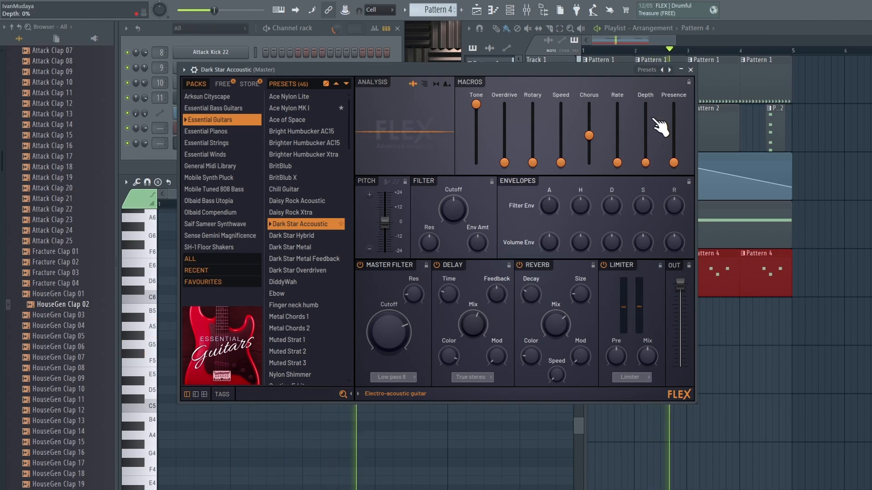
left_click(690, 69)
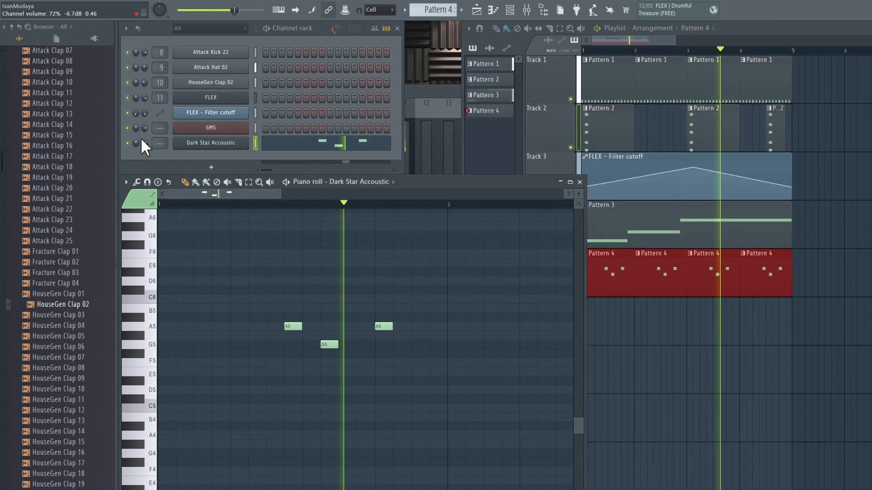
left_click_drag(143, 142, 143, 147)
Clone the Dark Star Accoustic channel and load the Synpluck Multi preset from the Mobile Synth Pluck pack into the copy
left_click(222, 169)
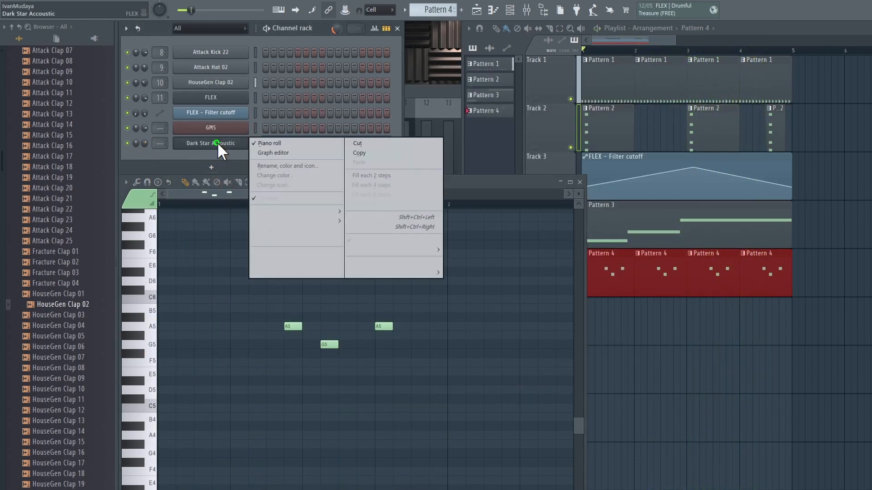
left_click(297, 231)
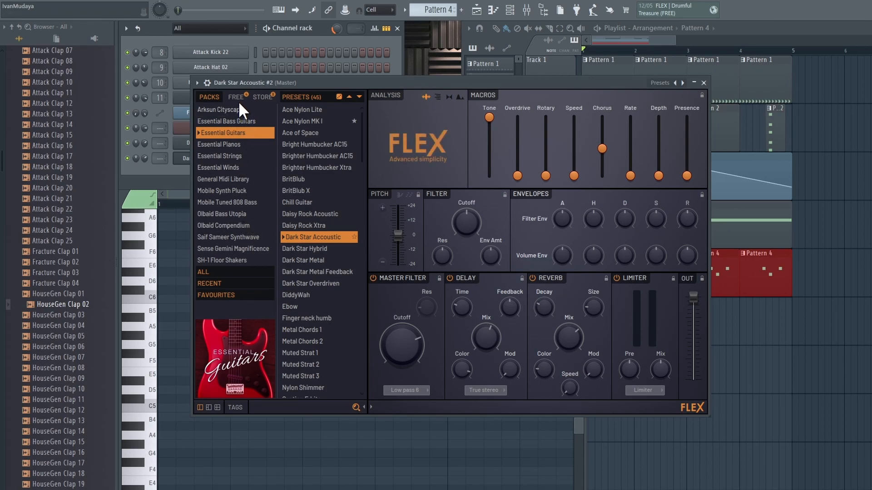
left_click(237, 190)
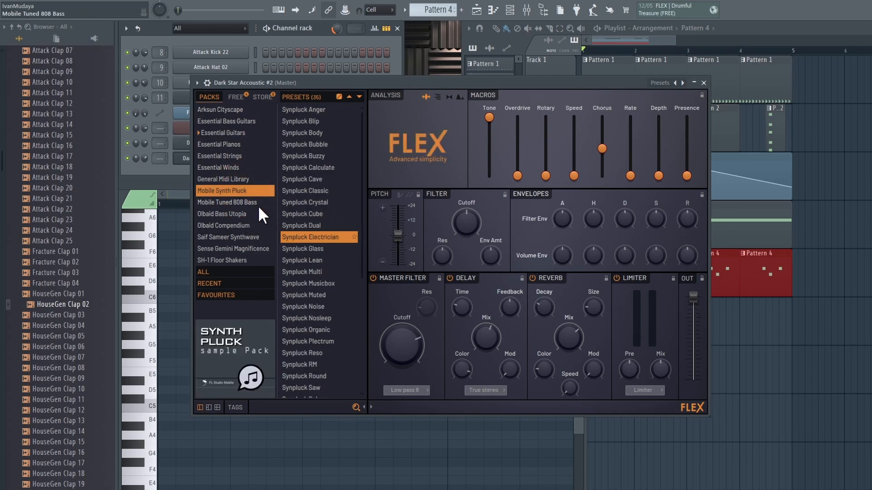
left_click(307, 274)
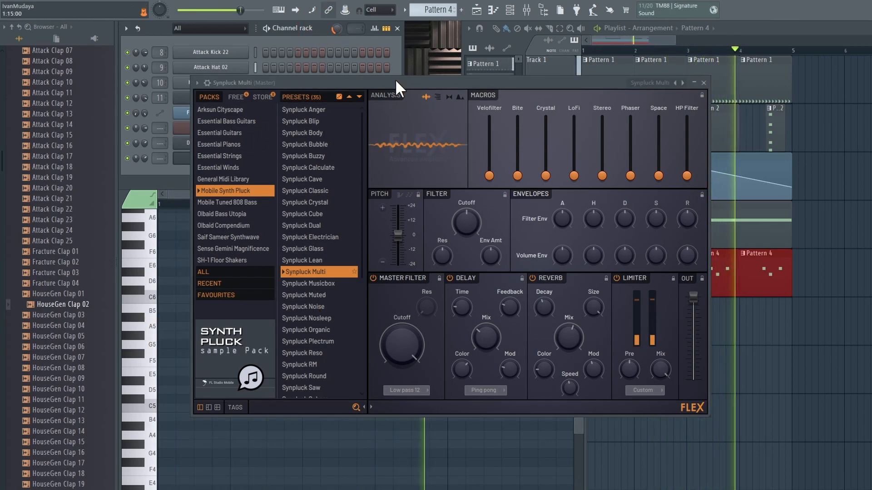
left_click(703, 83)
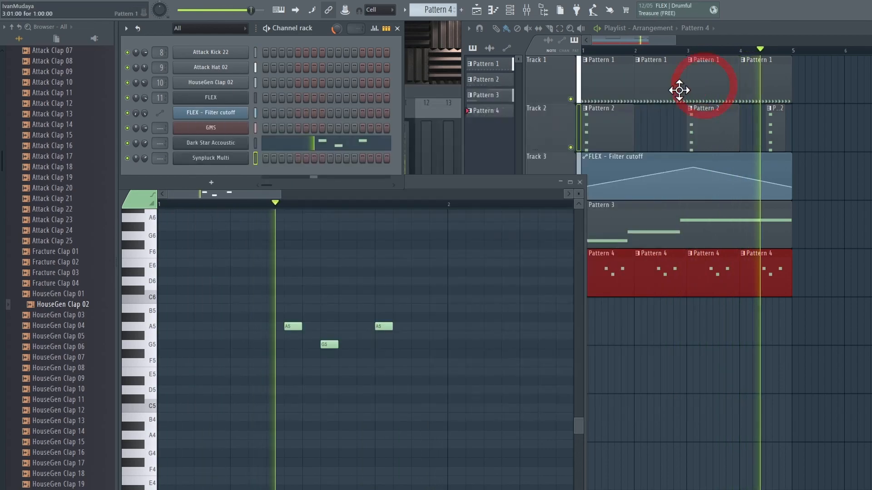
Open the Synpluck Multi piano roll and place A4 notes on steps 1, 8, 11 and 15 of bar 1
right_click(247, 157)
left_click(273, 158)
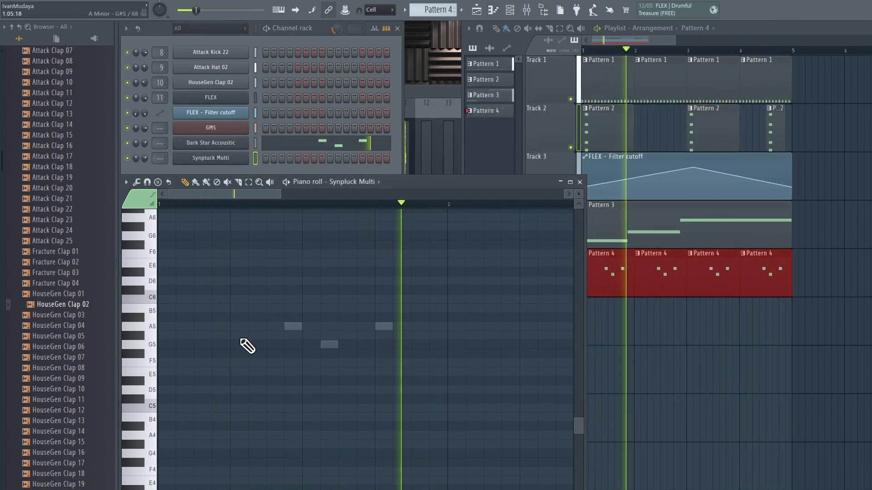
left_click(164, 435)
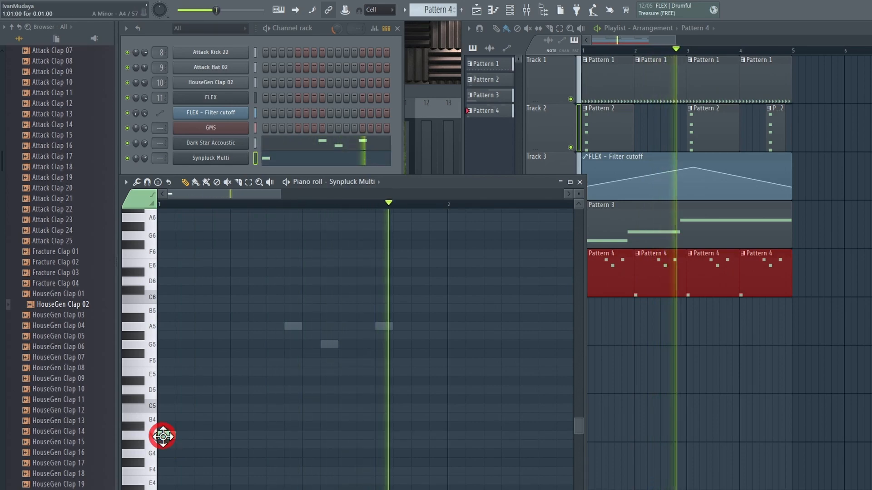
left_click(291, 435)
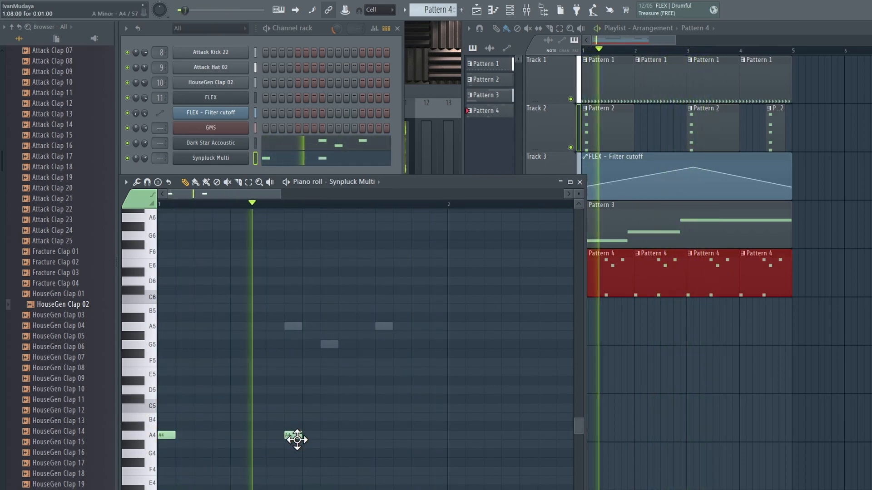
left_click(415, 435)
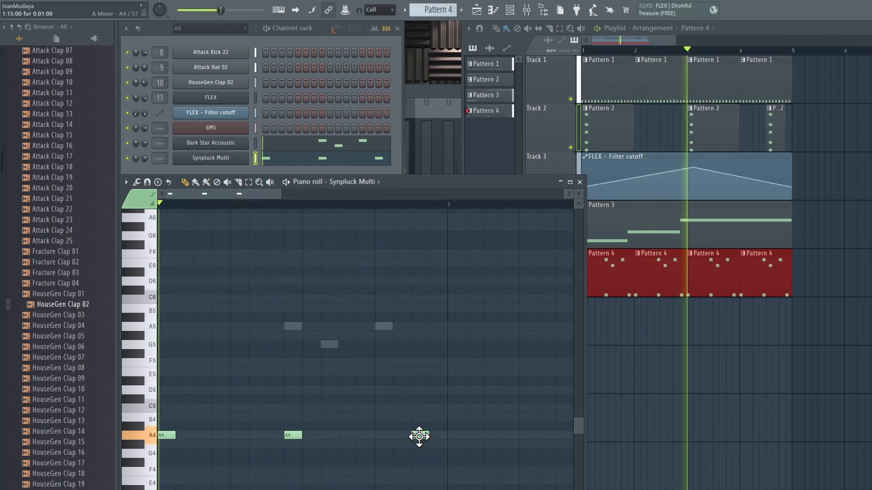
scroll(394, 420, "down", 2)
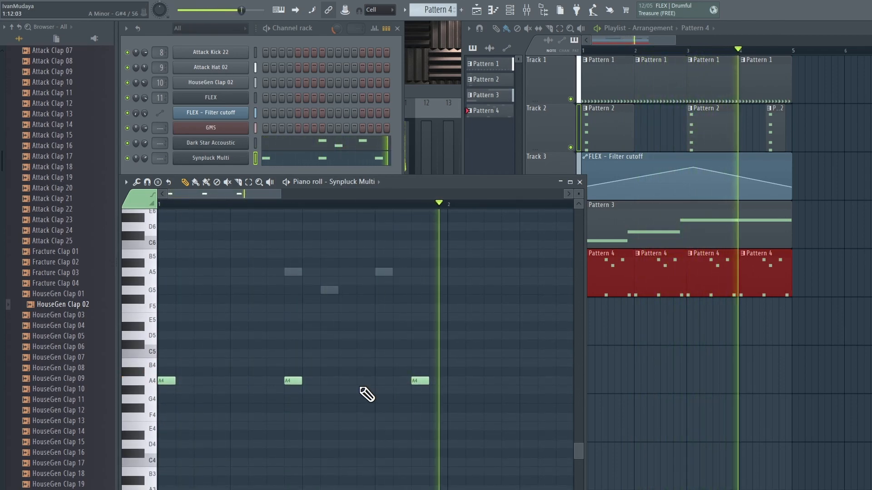
left_click(341, 380)
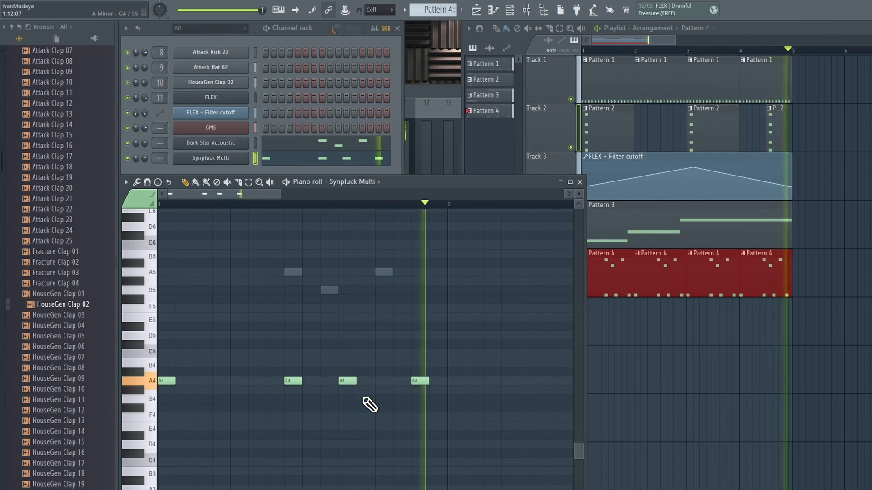
Add B4 notes on steps 4 and 6 of the Synpluck Multi melody
left_click(219, 336)
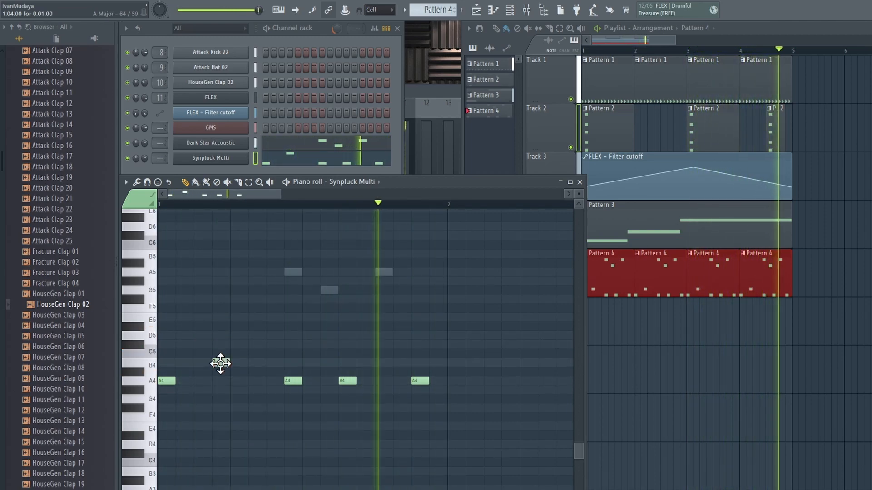
left_click(220, 363)
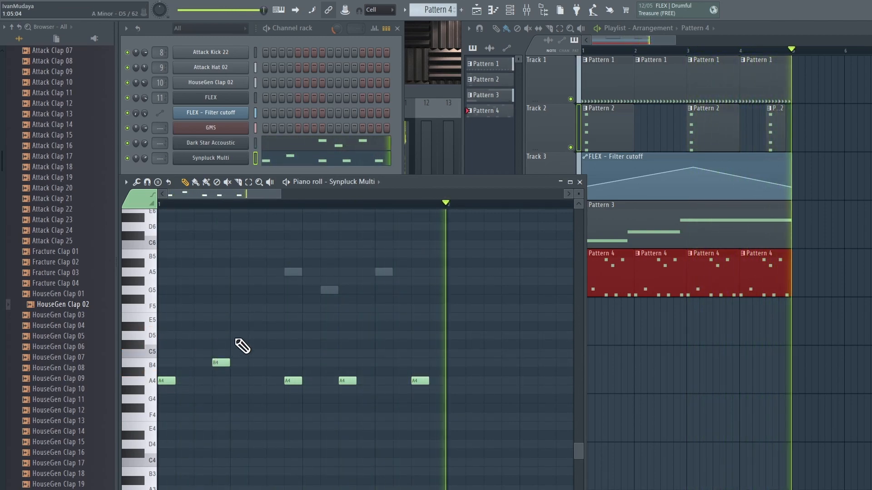
left_click(257, 363)
right_click(262, 364)
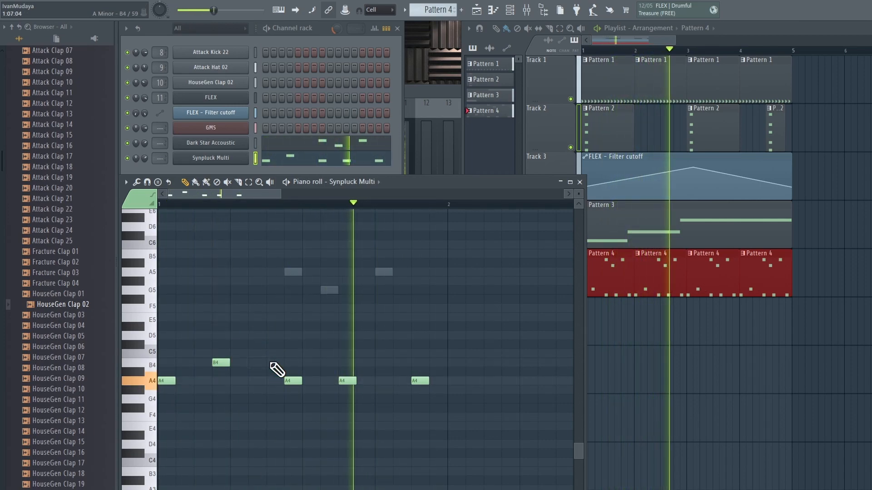
left_click(271, 364)
mouse_move(274, 364)
left_mouse_down()
mouse_move(256, 337)
mouse_move(256, 350)
mouse_move(258, 335)
mouse_move(255, 364)
left_mouse_up()
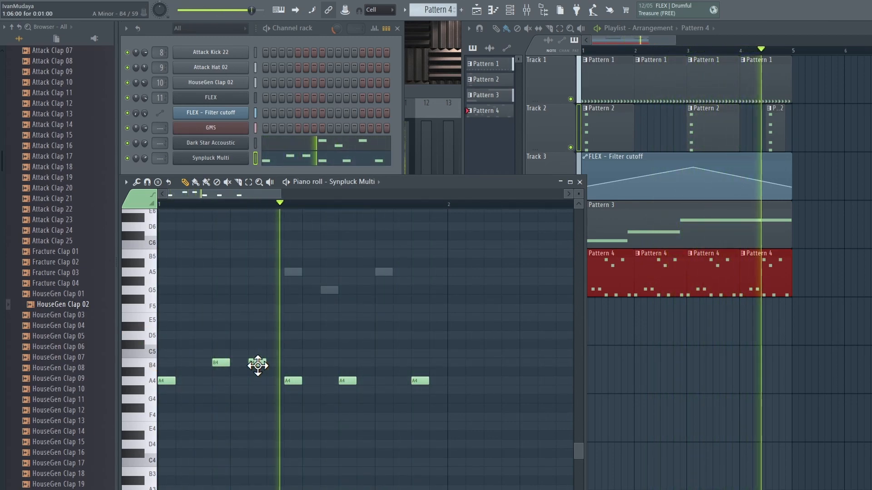
Add a G4 note on step 14 and A4 notes on steps 16, 2 and 3 of the Synpluck Multi melody
left_click(381, 418)
mouse_move(381, 417)
left_mouse_down()
mouse_move(399, 418)
mouse_move(403, 383)
mouse_move(404, 419)
mouse_move(403, 400)
left_mouse_up()
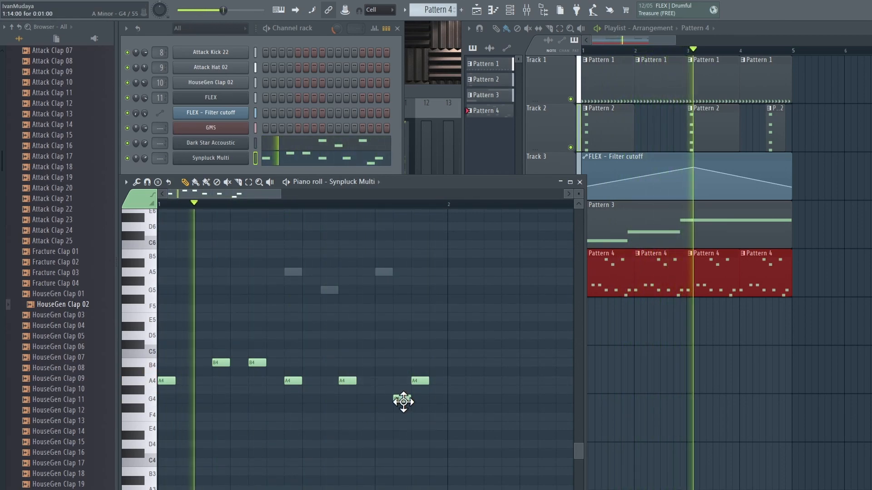
left_click(439, 381)
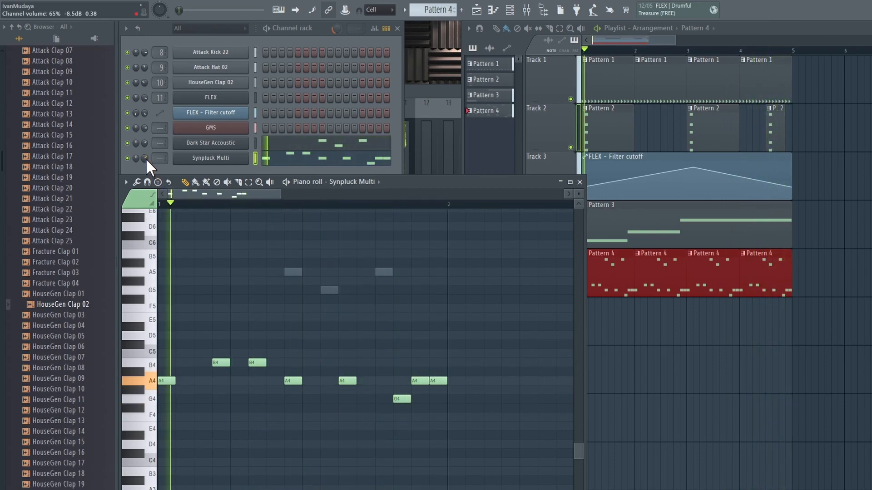
left_click(183, 381)
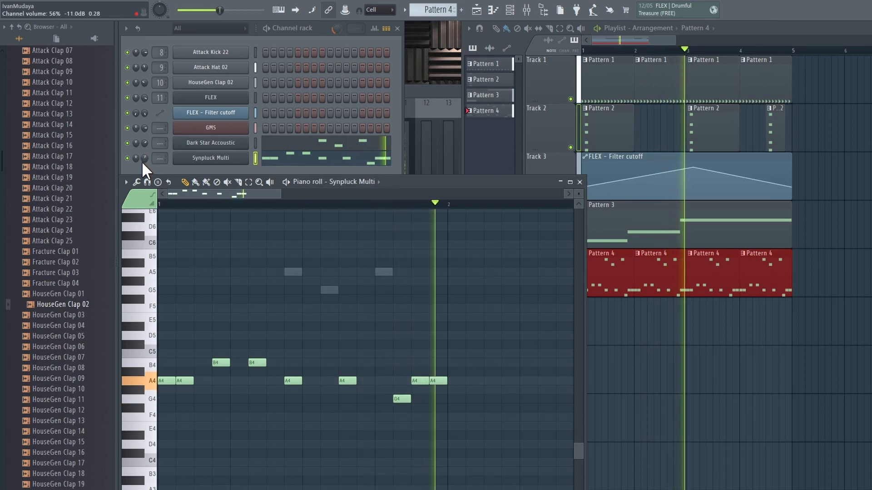
left_click(196, 381)
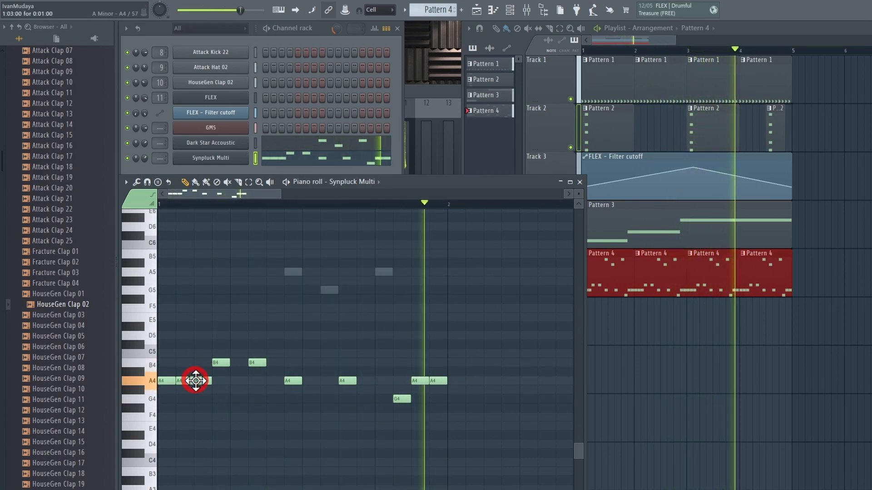
Set the Synpluck Multi channel volume to 65 %, and in FLEX set master filter cutoff to 77 %, raise Stereo and set Phaser to 28 %
left_click(144, 158)
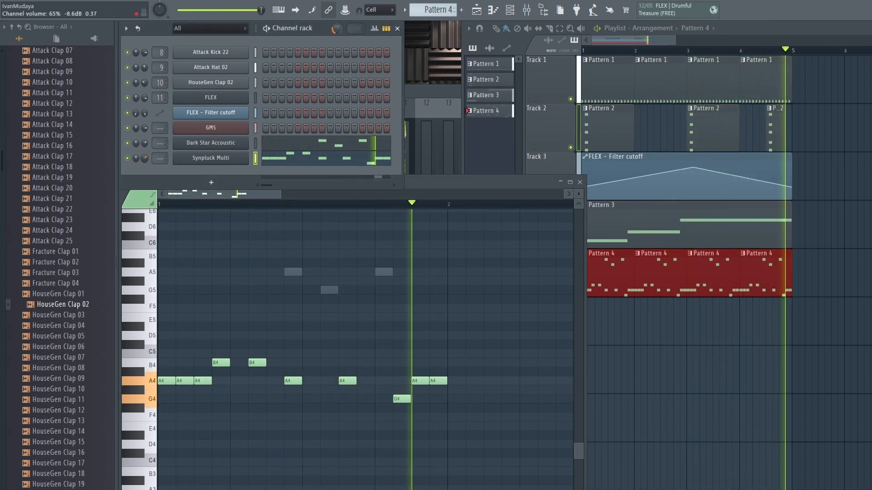
left_click(205, 159)
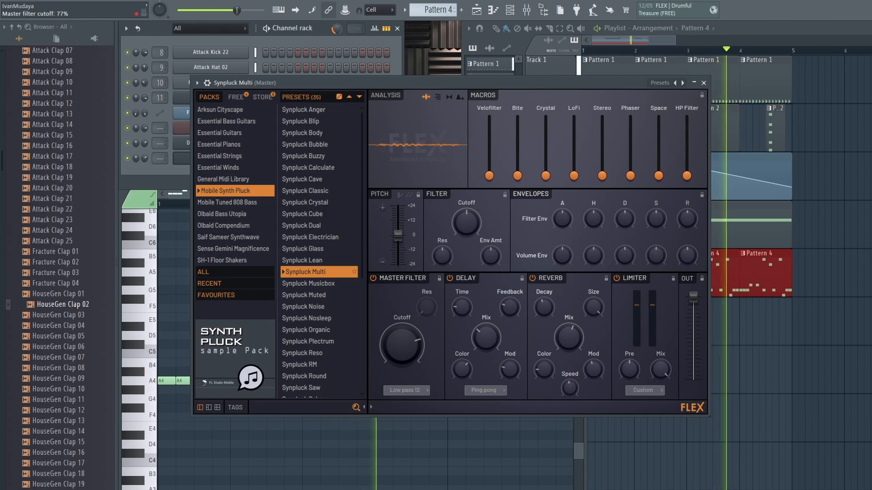
left_click_drag(611, 178, 610, 158)
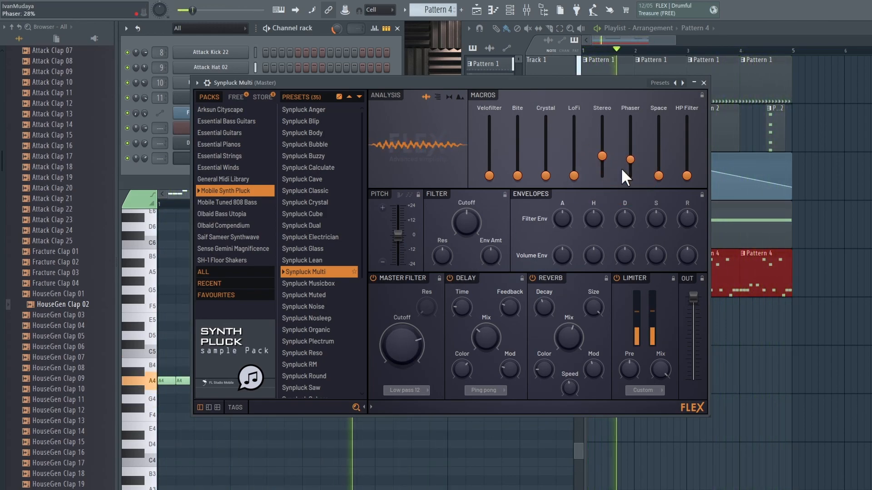
Raise the LoFi, Crystal, Space and Phaser macros of Synpluck Multi, set Stereo to 40 %, and close FLEX
left_click_drag(574, 176, 573, 163)
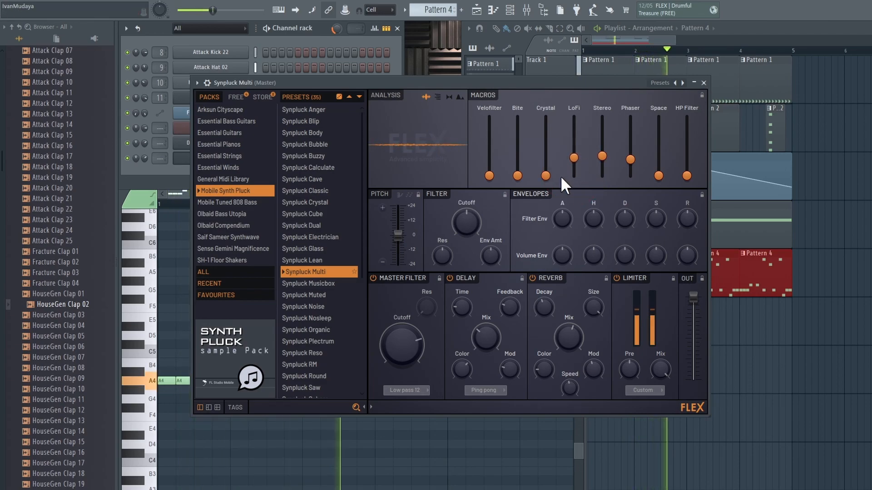
left_click_drag(574, 158, 574, 143)
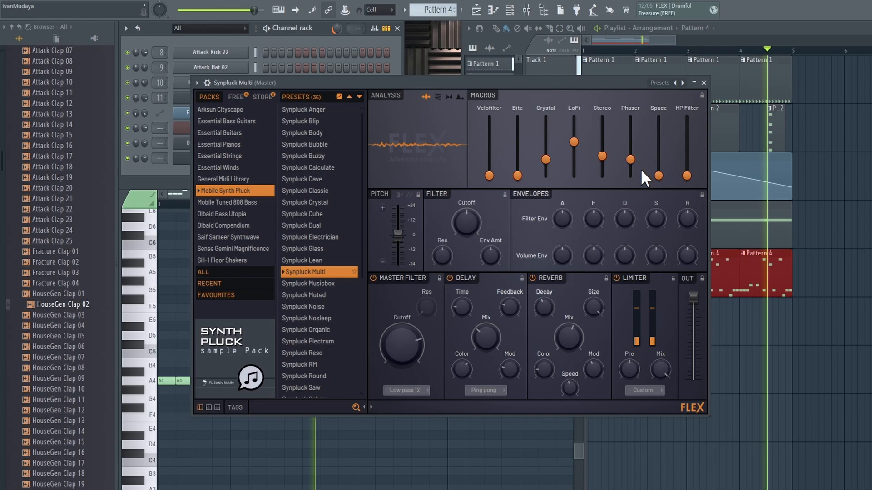
left_click_drag(658, 176, 630, 142)
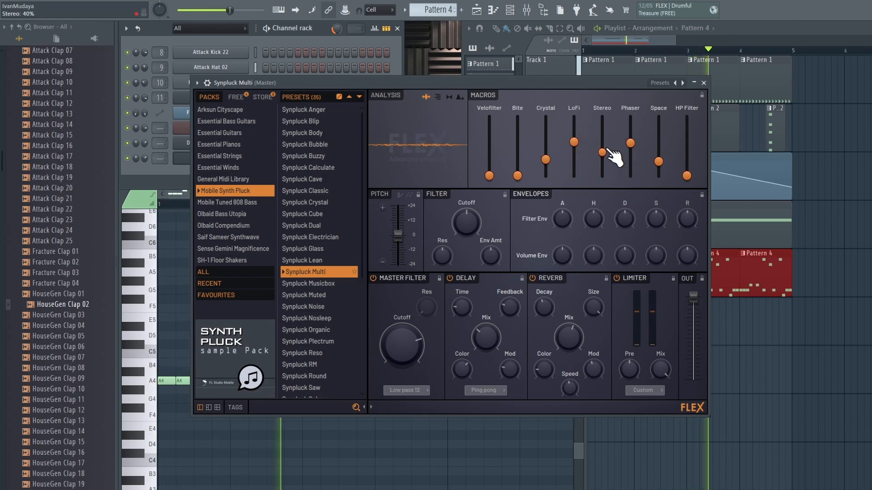
left_click(703, 82)
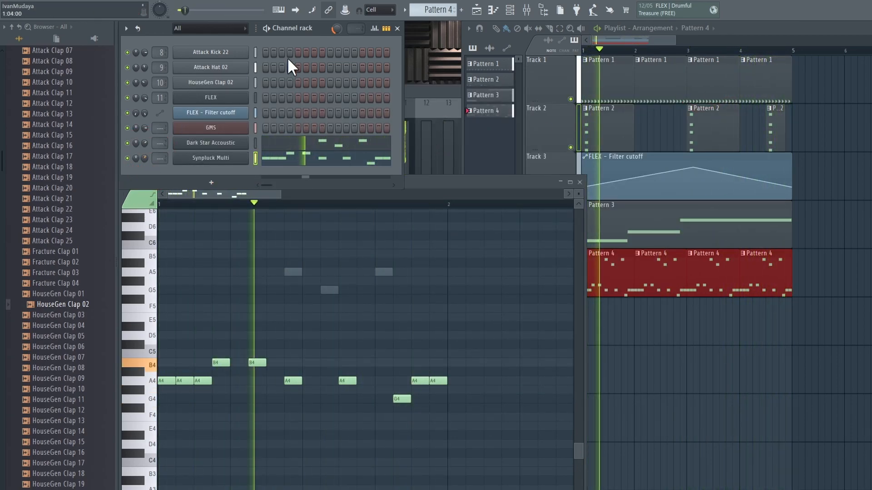
left_click(669, 40)
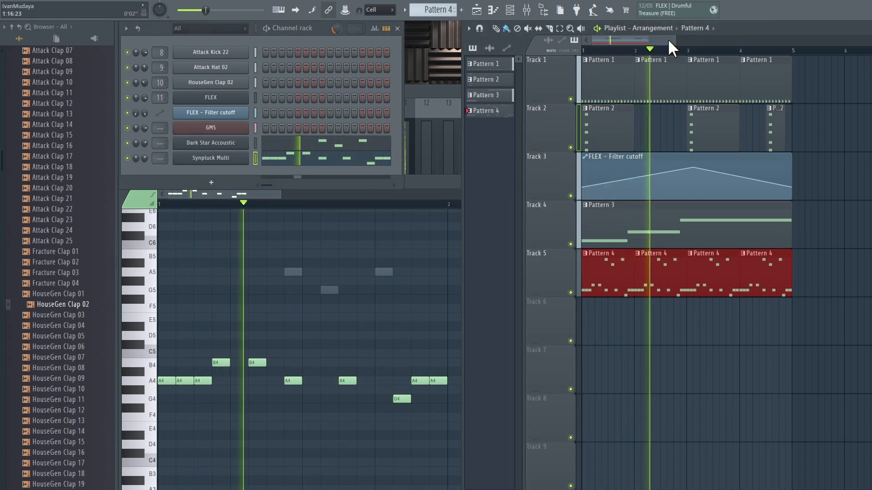
left_click_drag(673, 40, 659, 41)
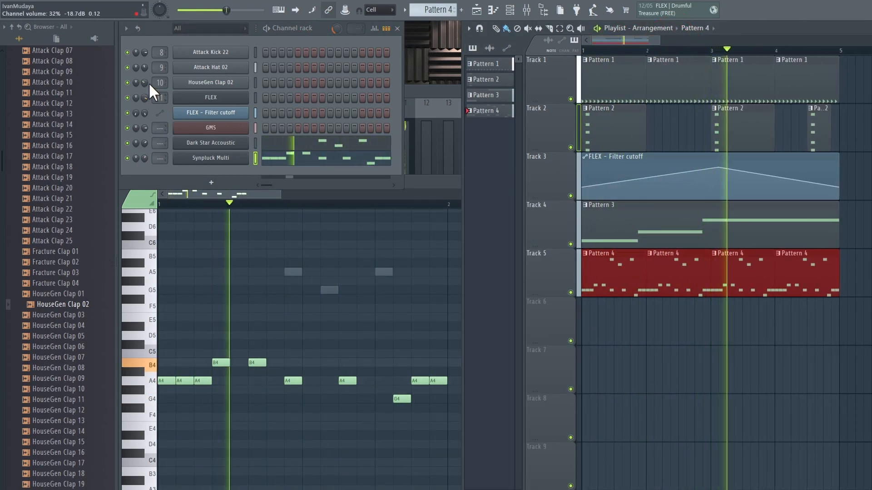
left_click(127, 52)
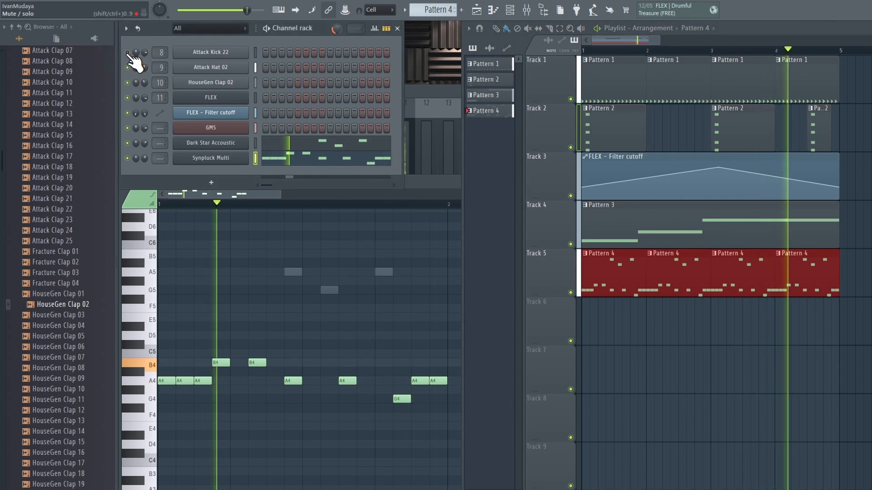
left_click(128, 53)
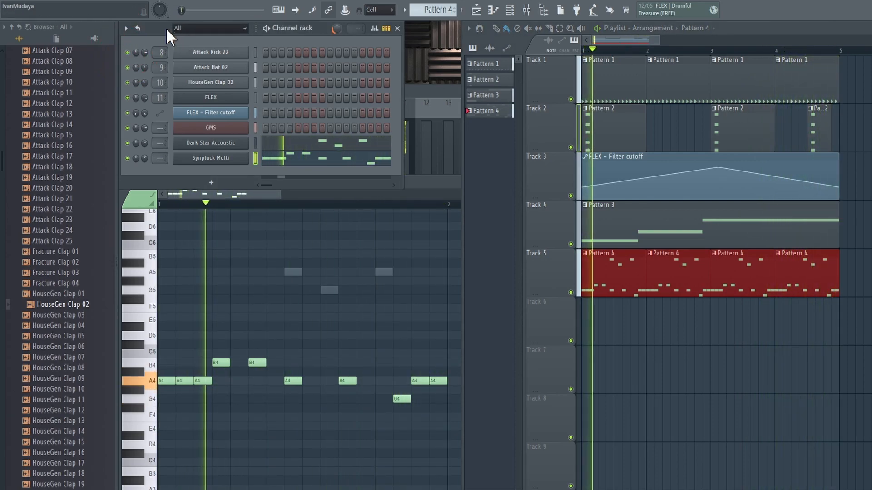